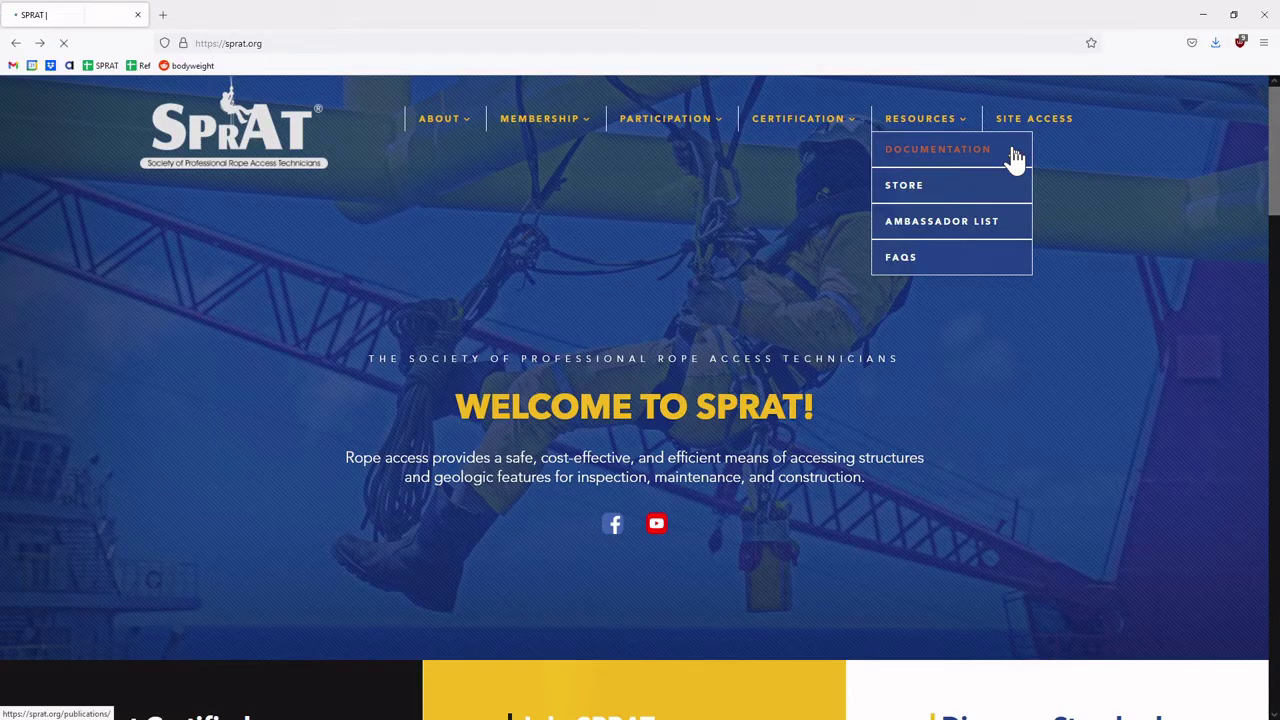
- Open Resources > Documentation and scroll through the published standards and policy PDFs
left_click(1013, 155)
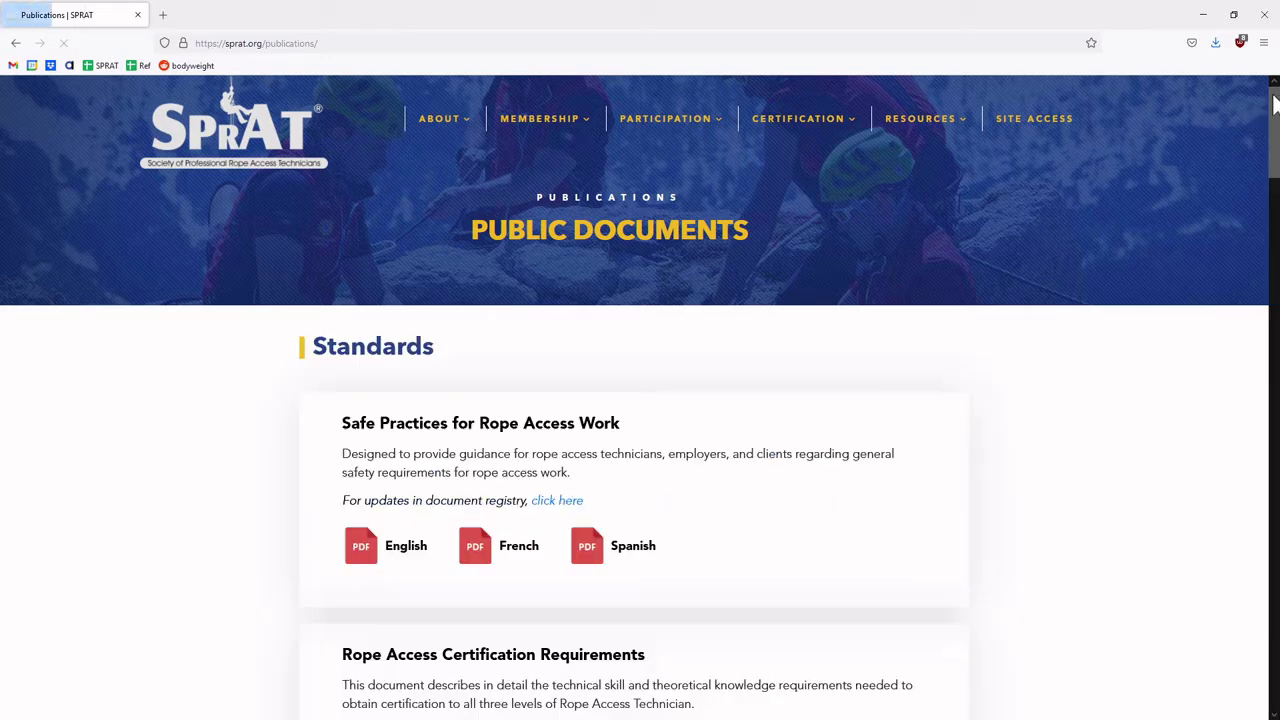
left_click_drag(1276, 103, 1276, 418)
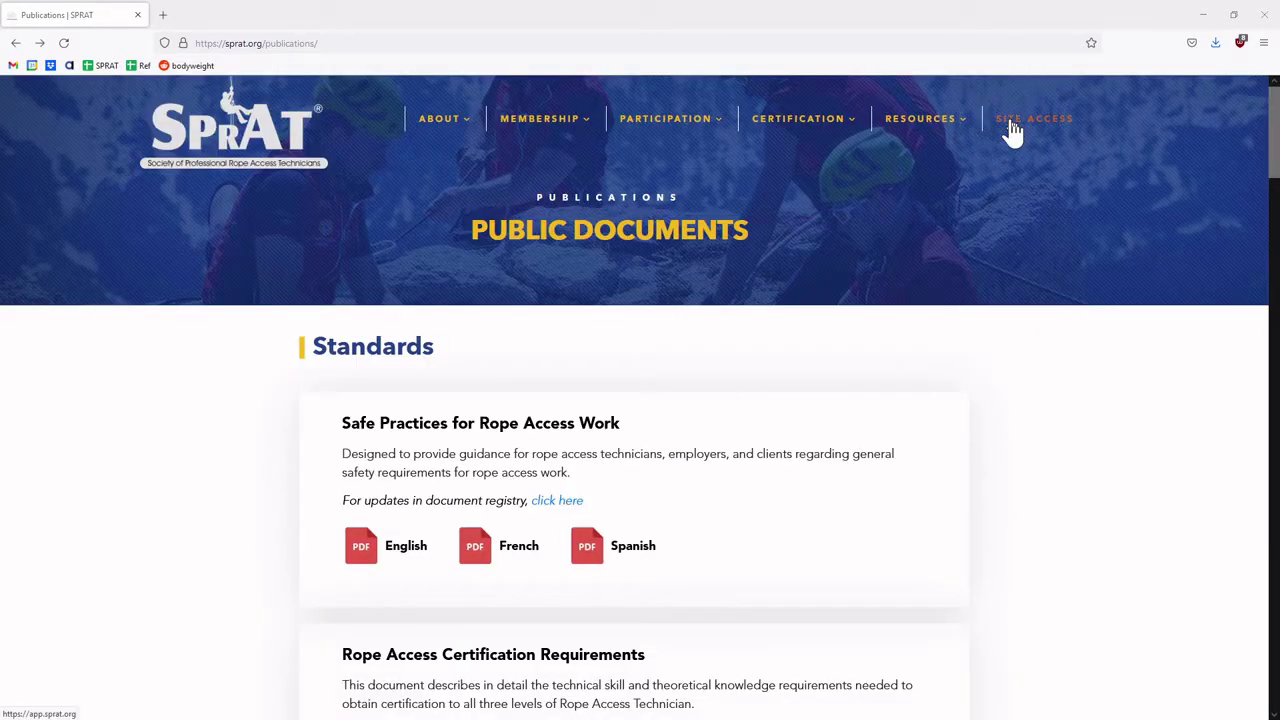
- Open the member login in full screen and sign in with the account's email and password
left_click(1012, 122)
key("F11")
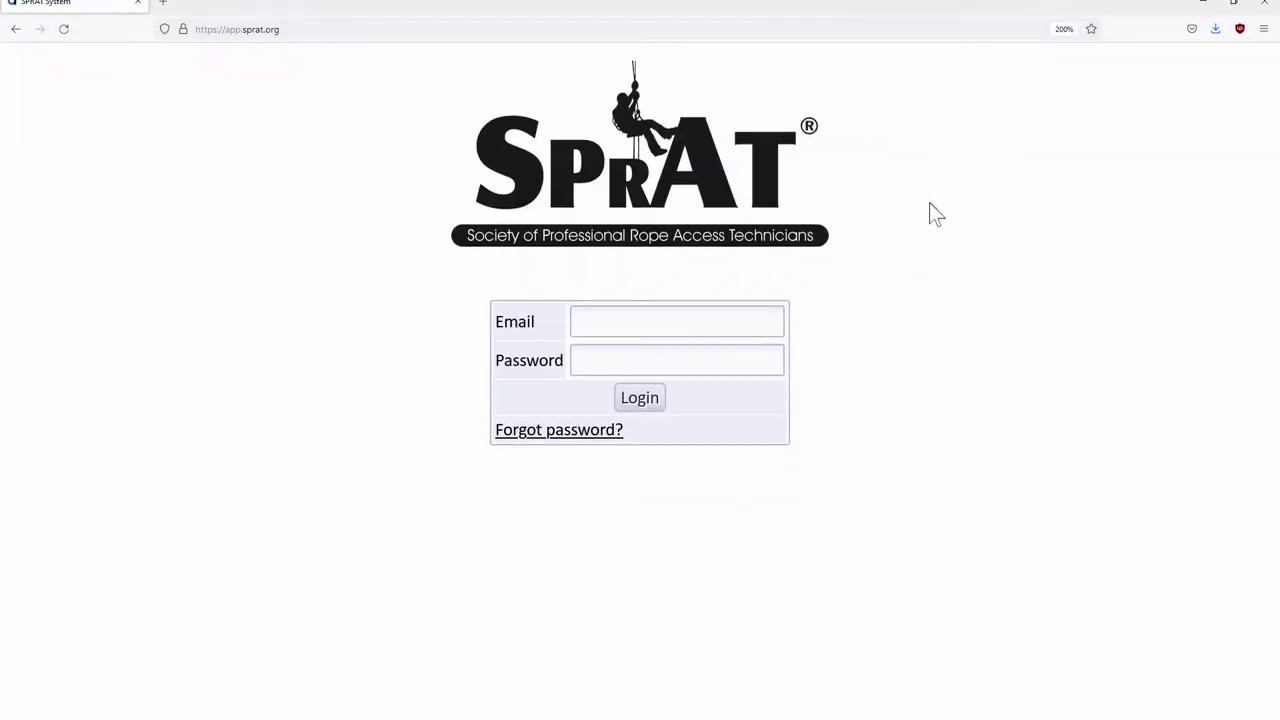
left_click(646, 282)
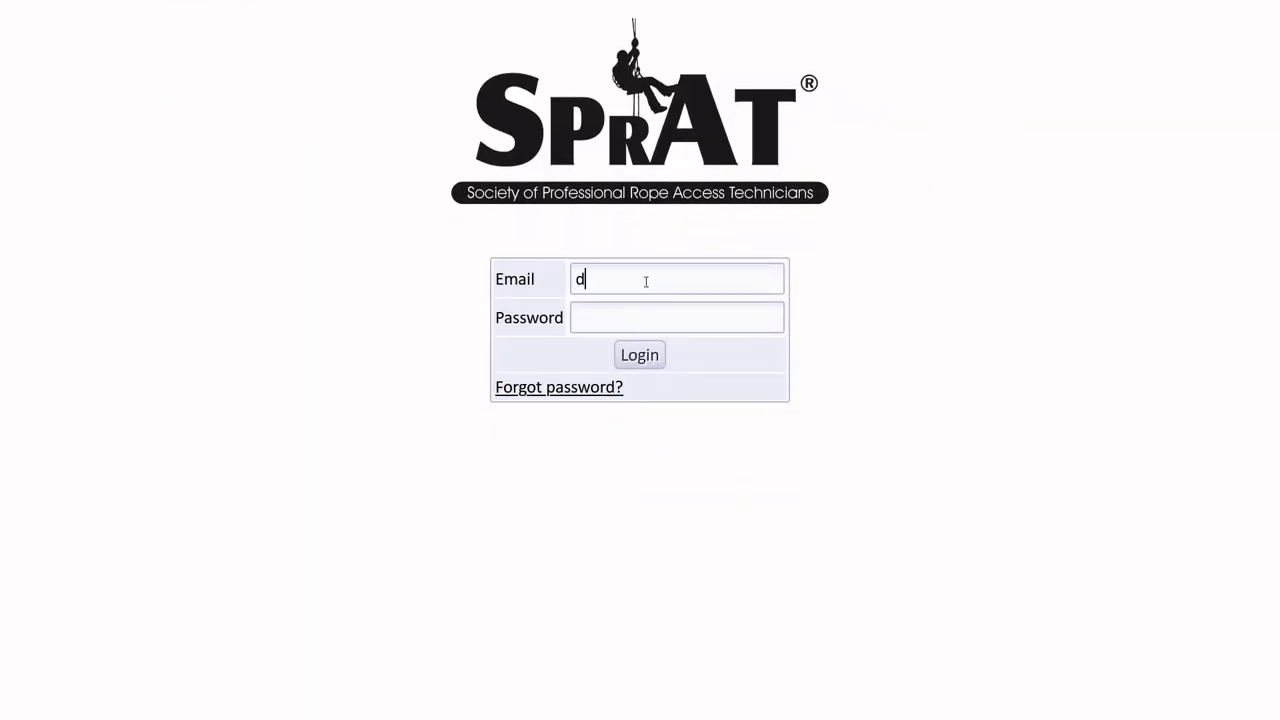
key("Tab")
type("********")
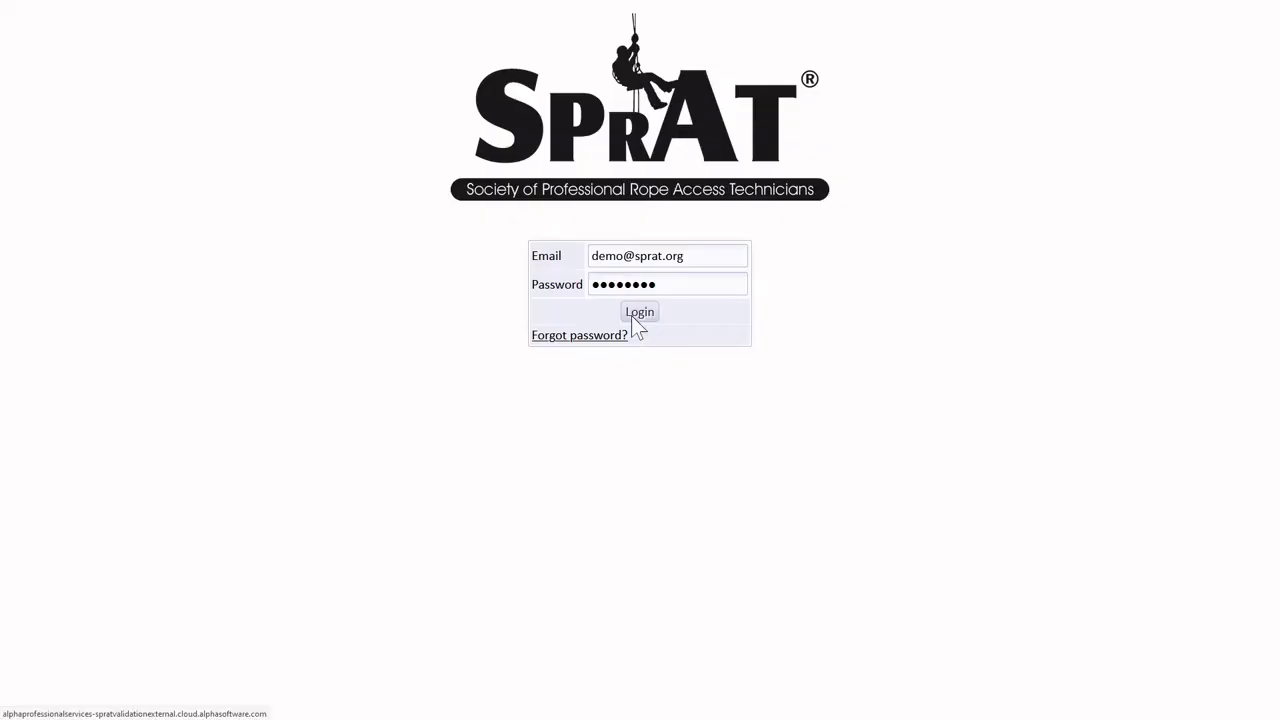
left_click(638, 313)
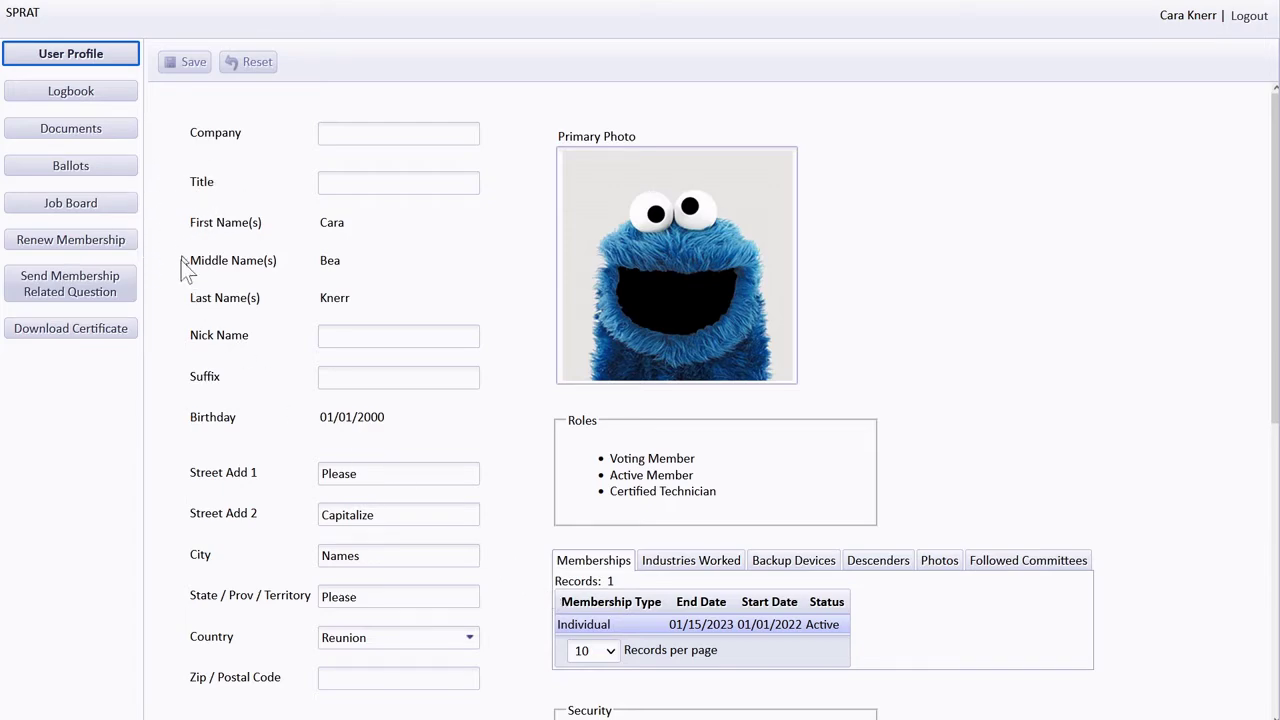
- Scroll through the User Profile's personal details, three roles and active Individual membership
scroll(181, 415, "down", 5)
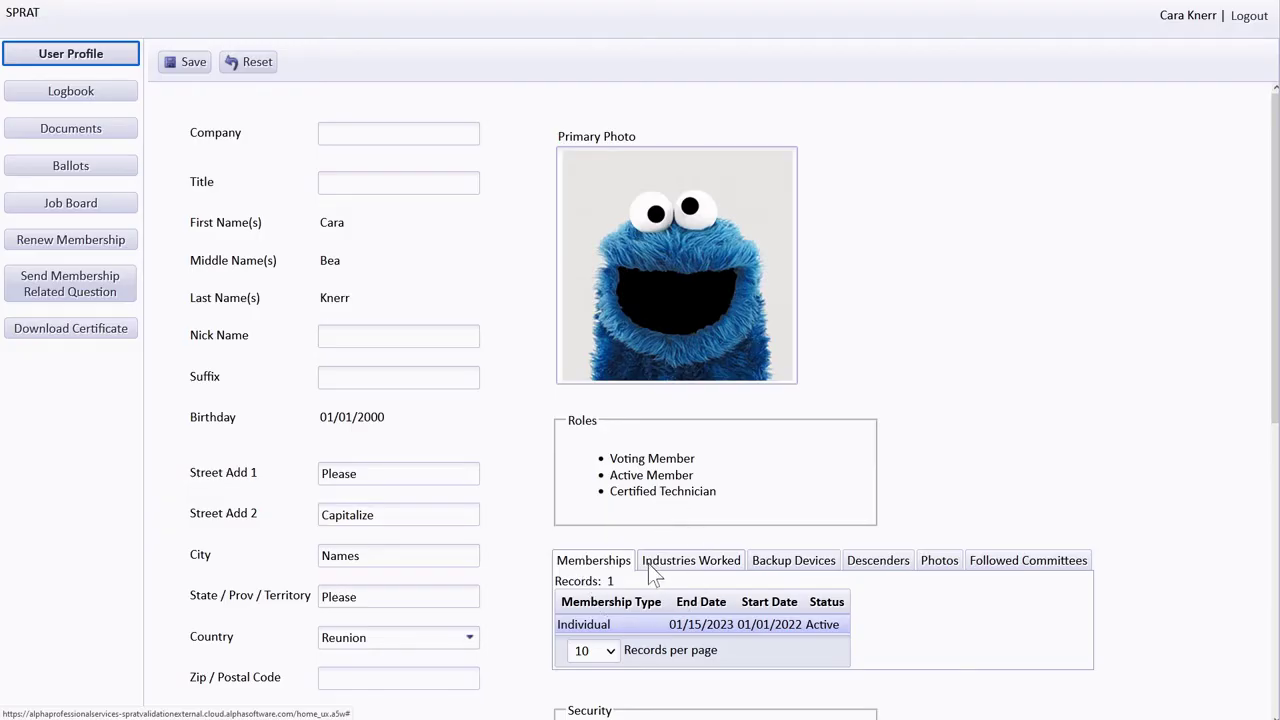
- Check the industries and committees tabs, then set street lines to New / Address and city to Here
left_click(648, 563)
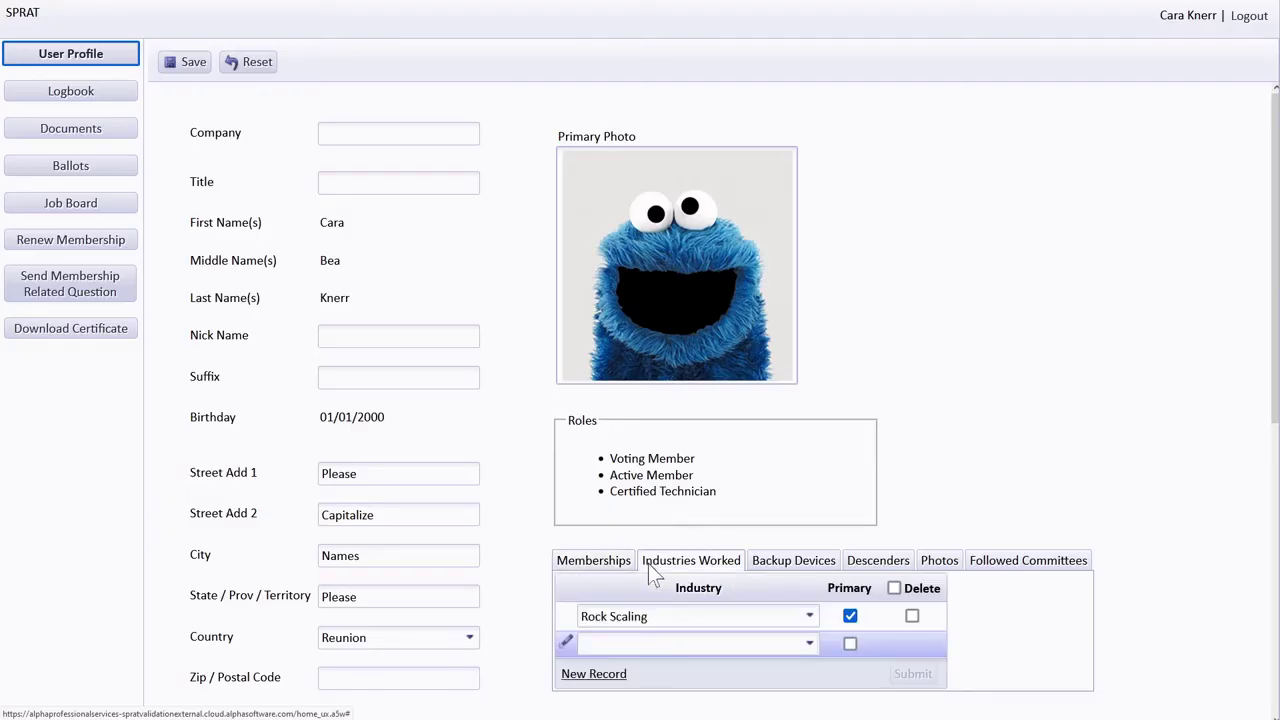
left_click(984, 563)
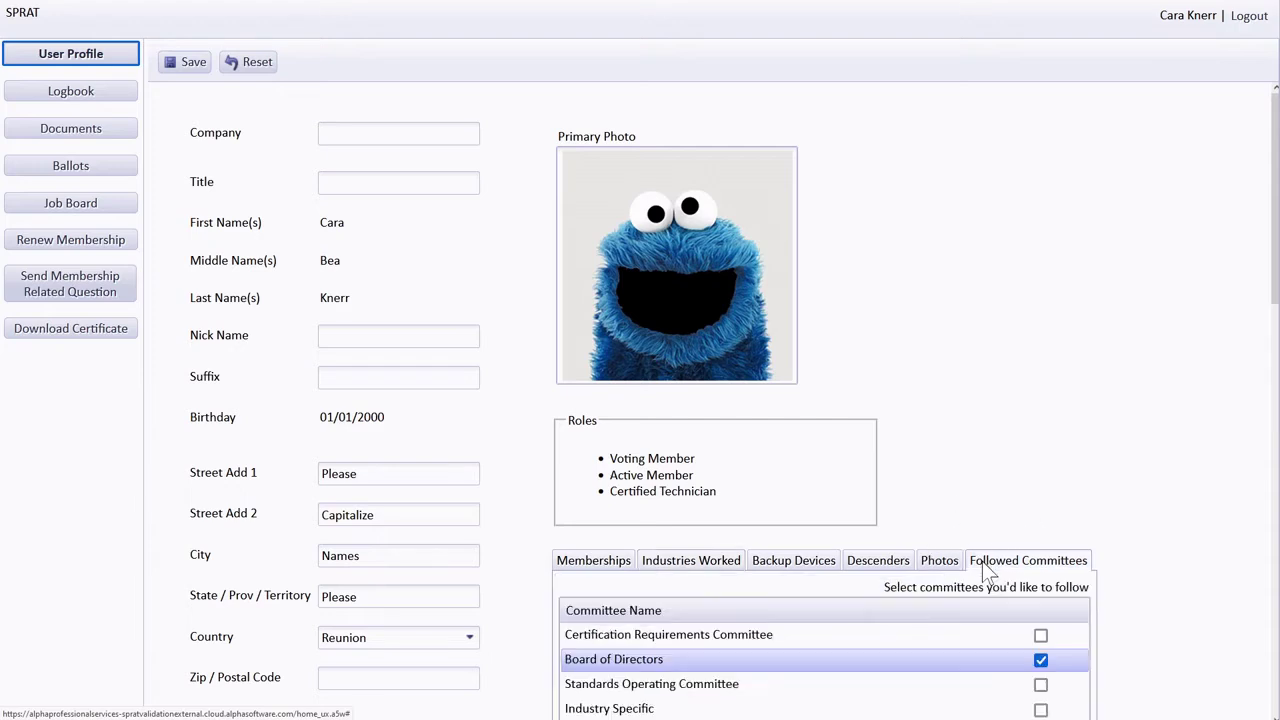
left_click(592, 562)
left_click_drag(369, 477, 275, 476)
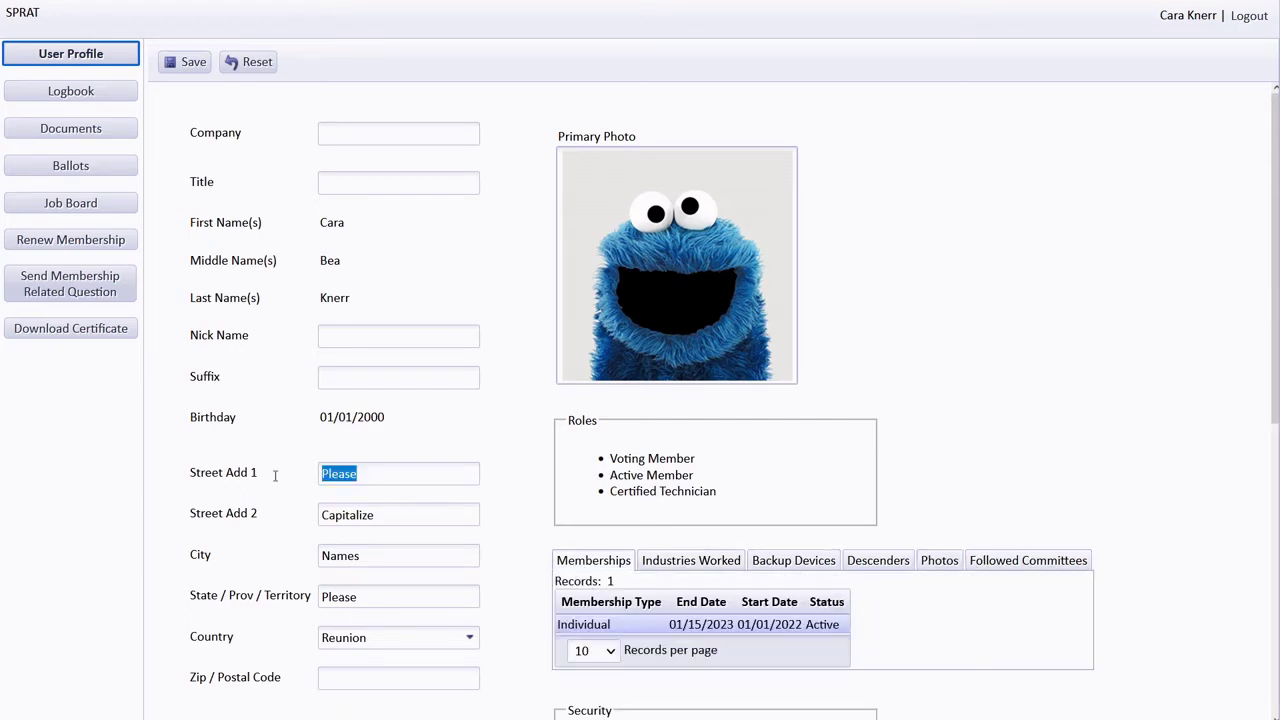
type("New")
key("Tab")
type("Addre")
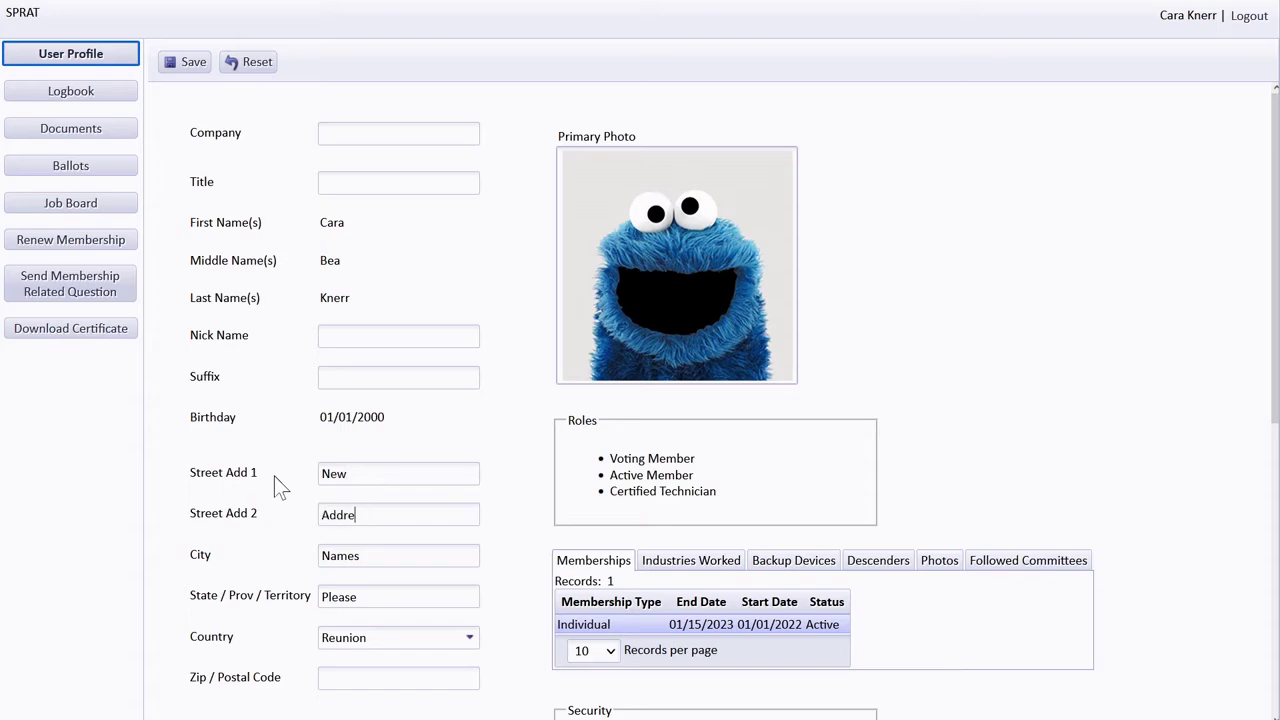
type("ss")
key("Tab")
type("Here")
key("Tab")
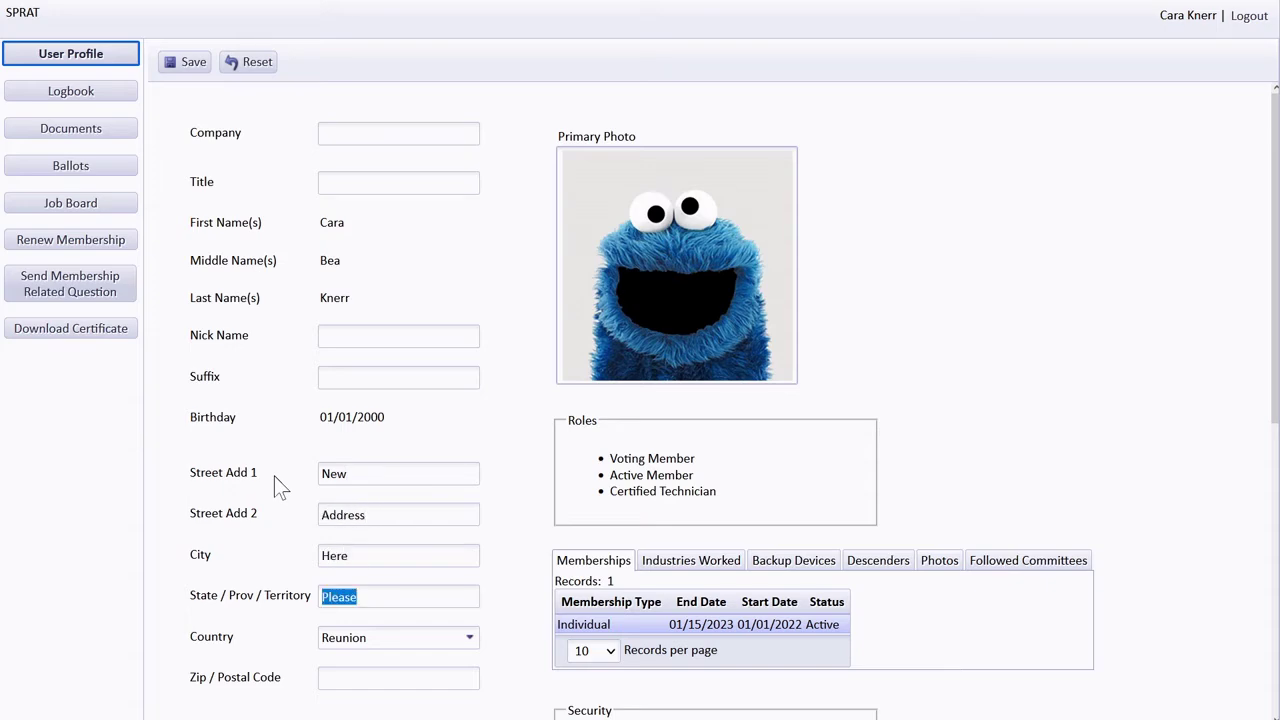
- Change the primary email's user part to newemail, enter and confirm a new password, and save
scroll(271, 478, "down", 4)
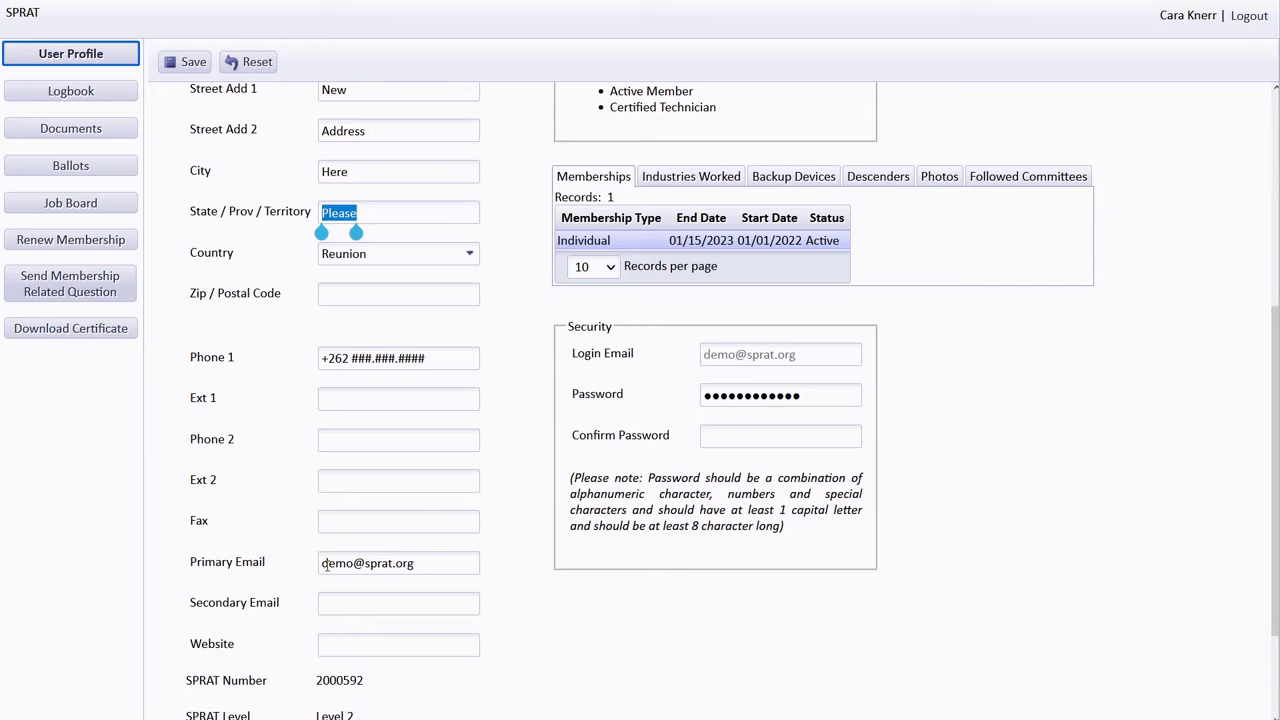
left_click_drag(322, 564, 353, 564)
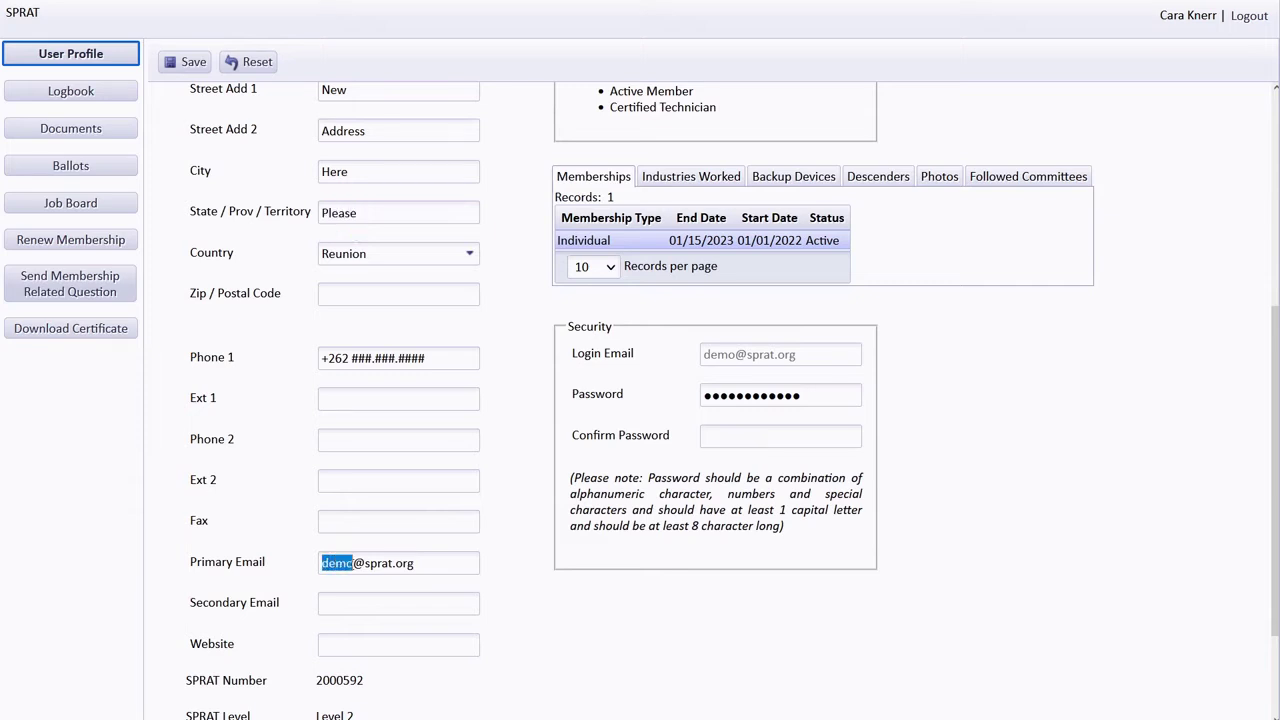
type("newemail")
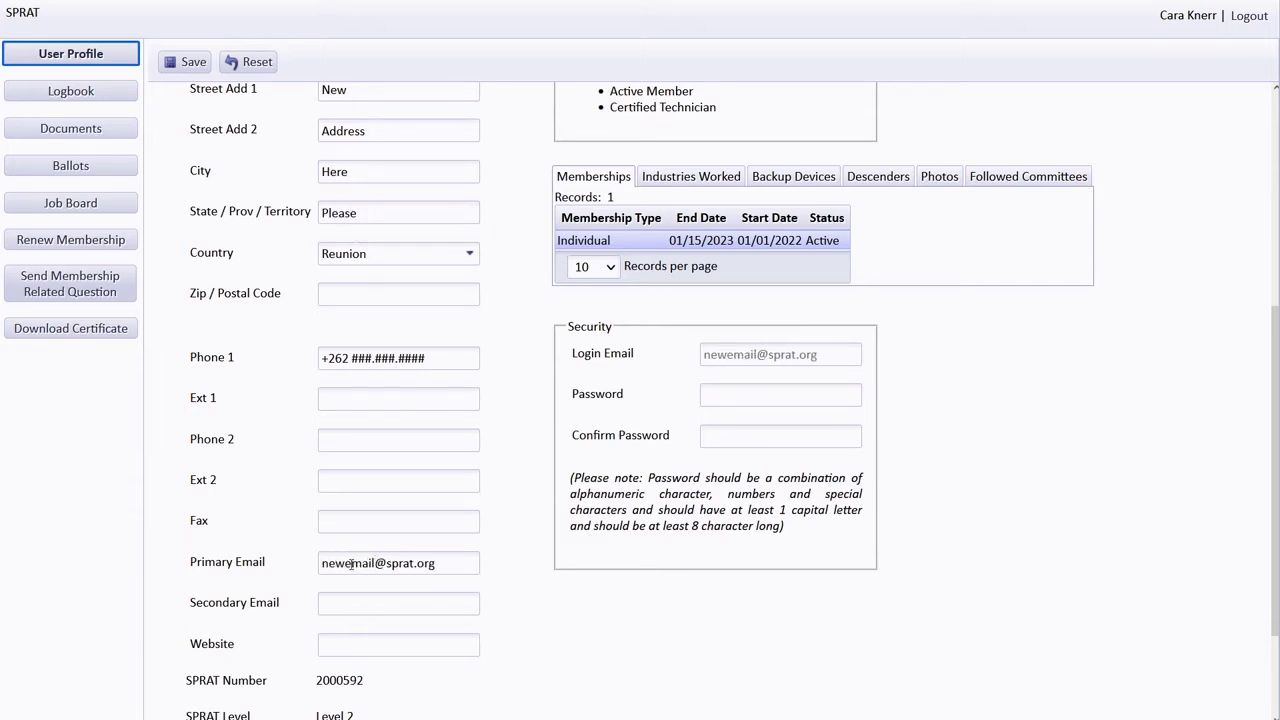
left_click(720, 394)
type("••••••••")
key("Tab")
type("••••••••")
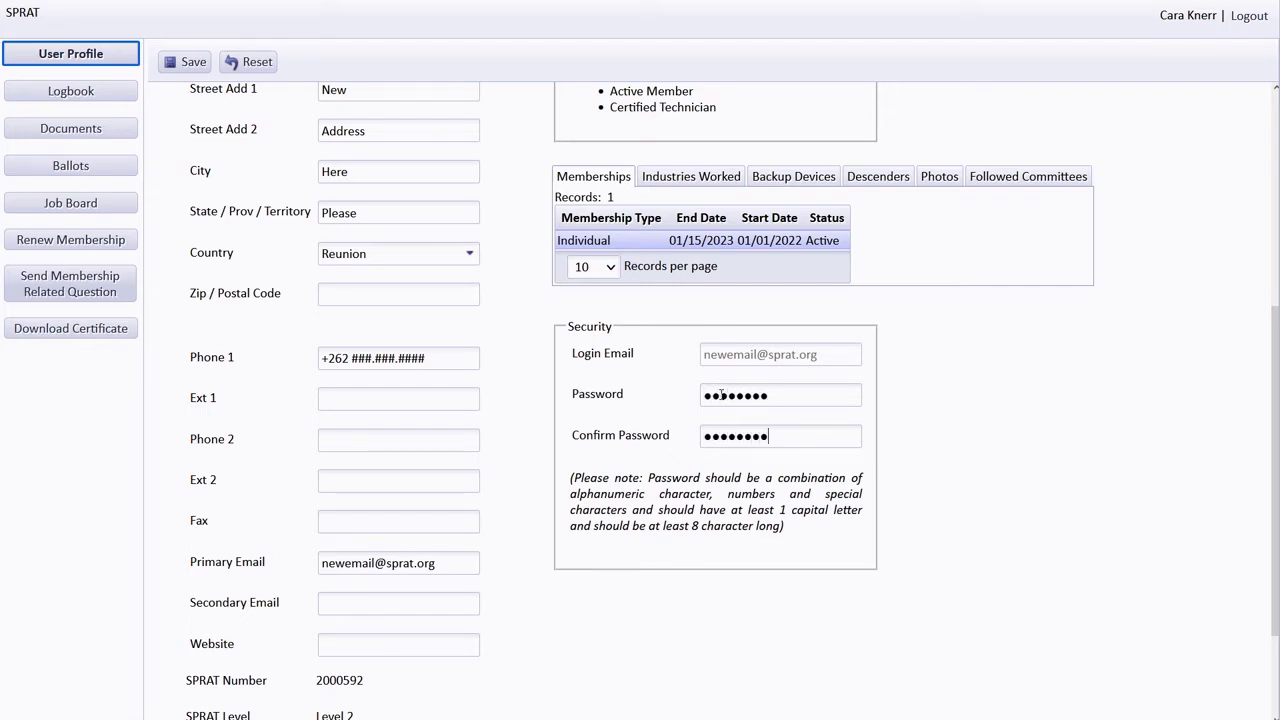
left_click(187, 55)
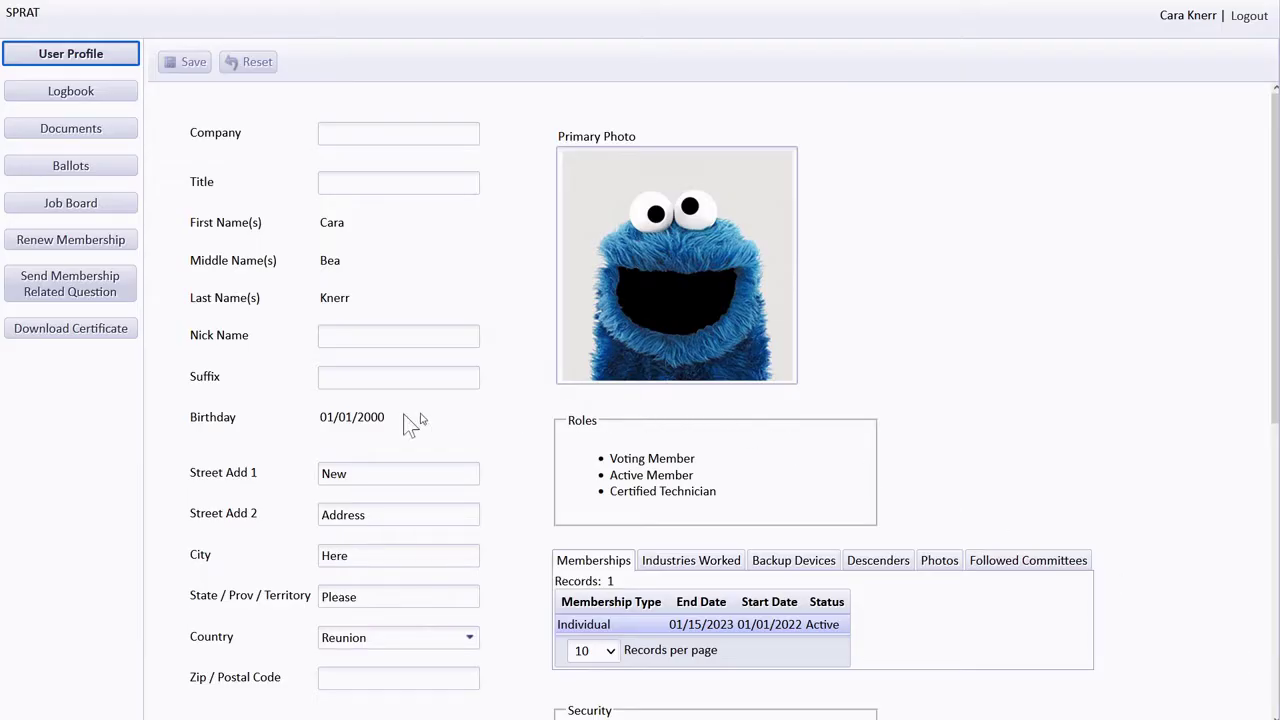
- Open Logbook's Upload Logbook tab showing 3200/1150 hours and browse logbook1.png and logbook2.png
left_click(108, 137)
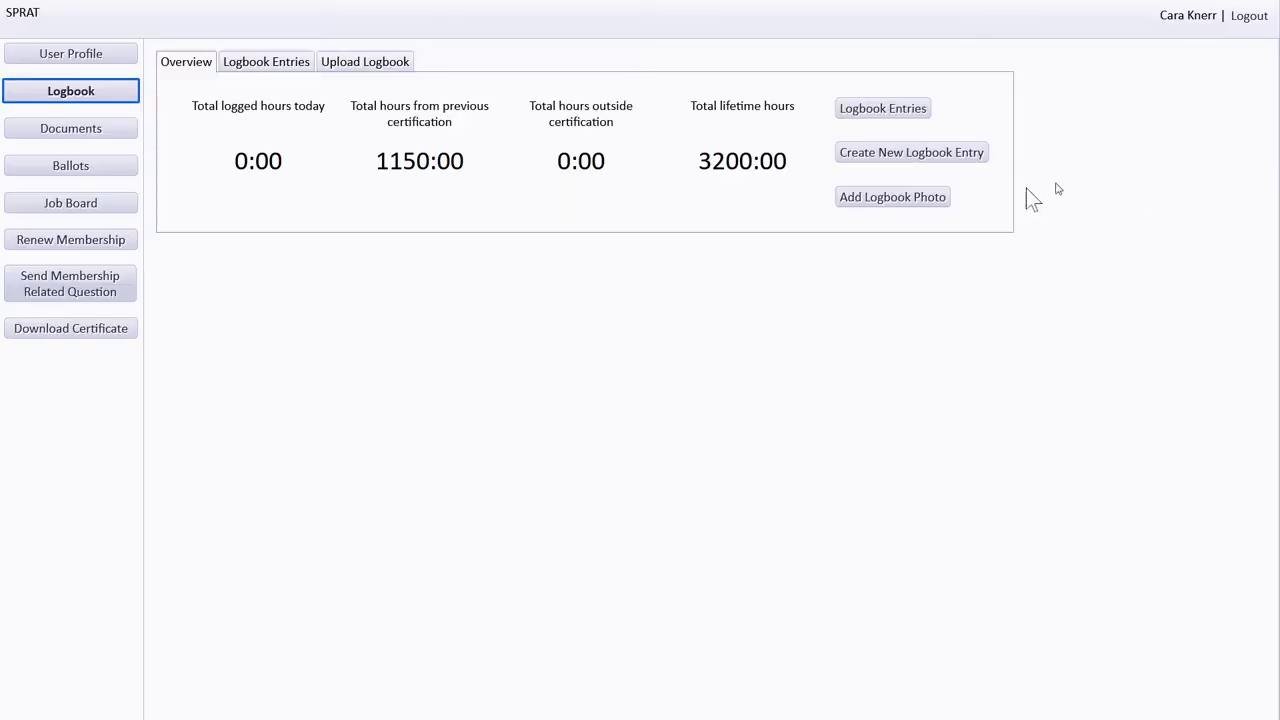
left_click(362, 68)
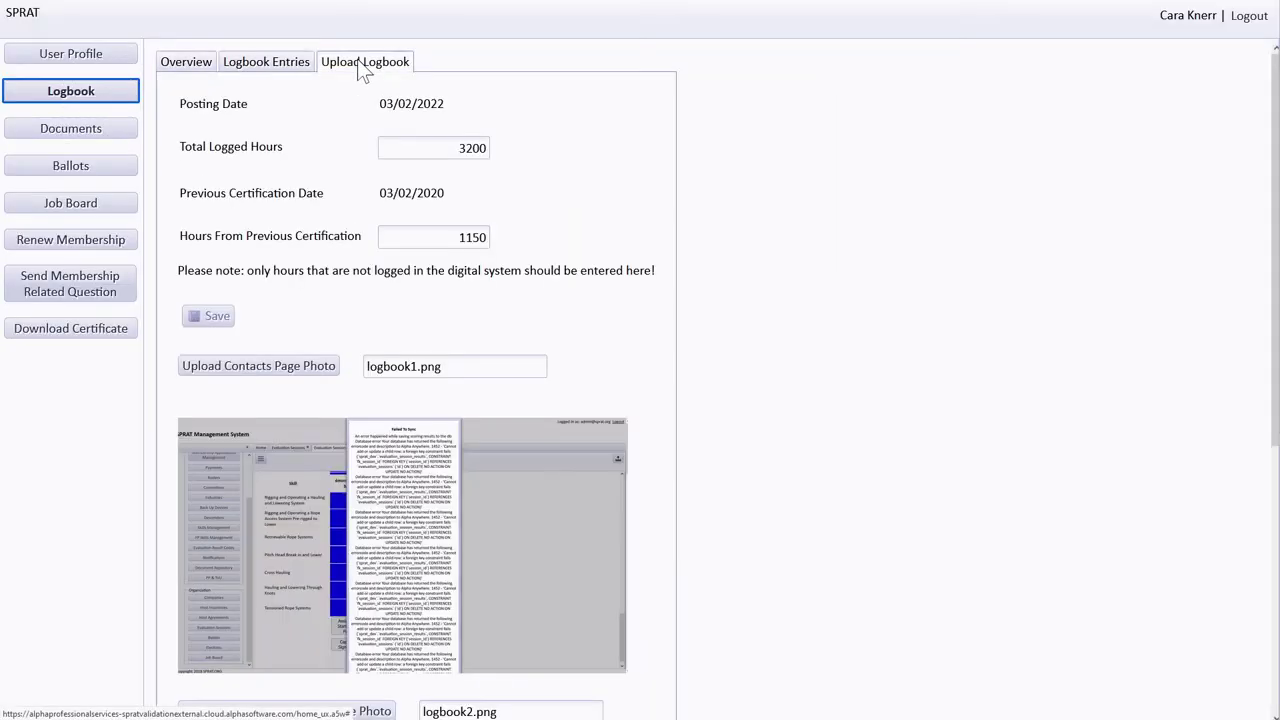
left_click(290, 155)
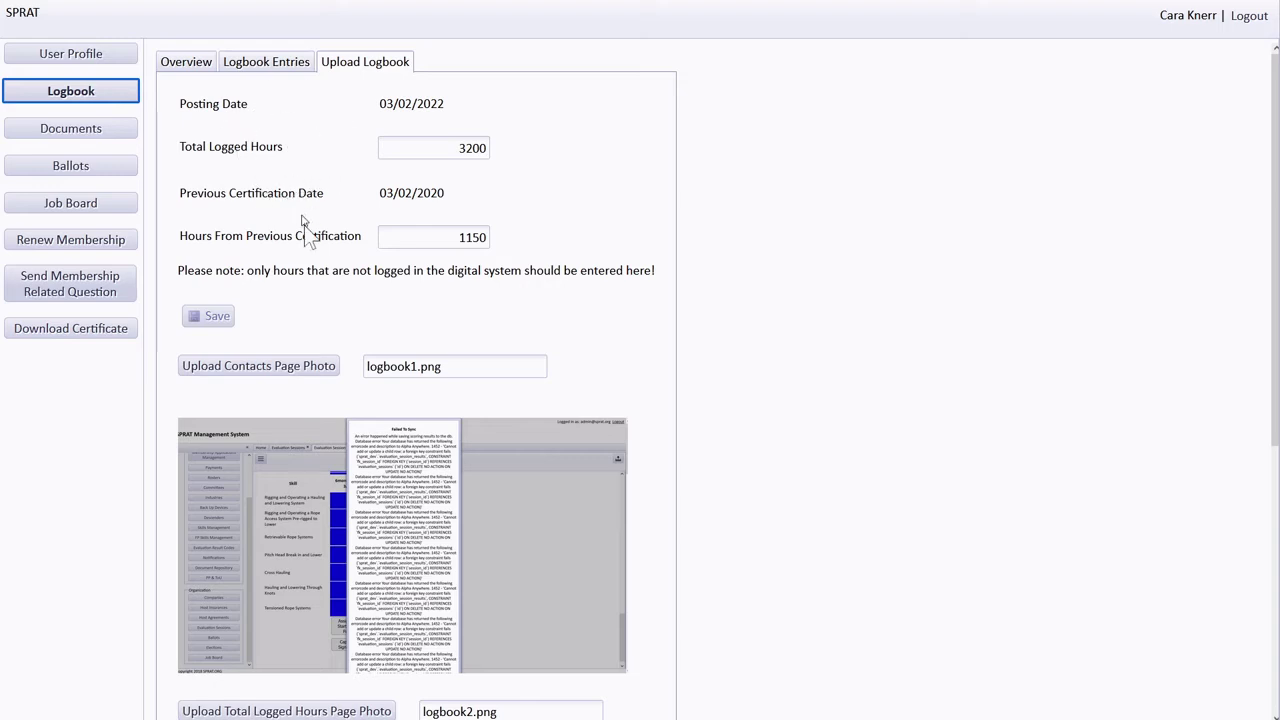
left_click(353, 364)
scroll(413, 685, "down", 1)
scroll(413, 685, "down", 1)
left_click(411, 522)
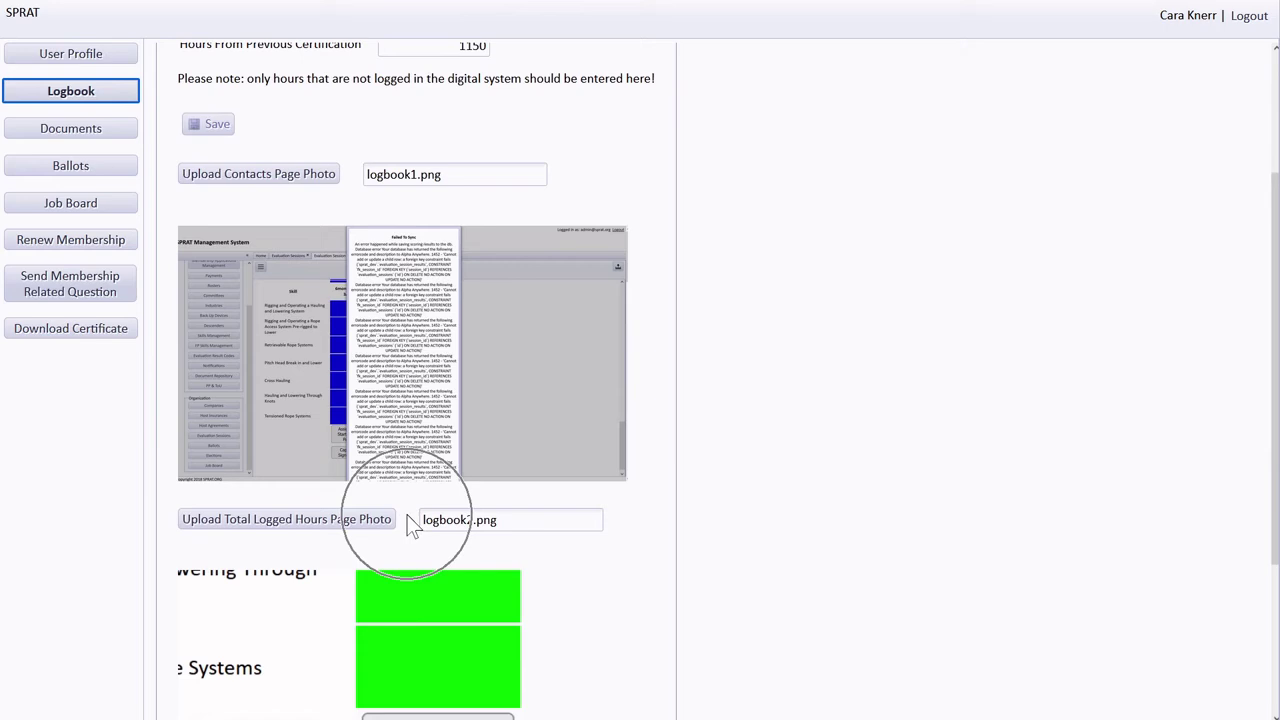
scroll(411, 522, "up", 2)
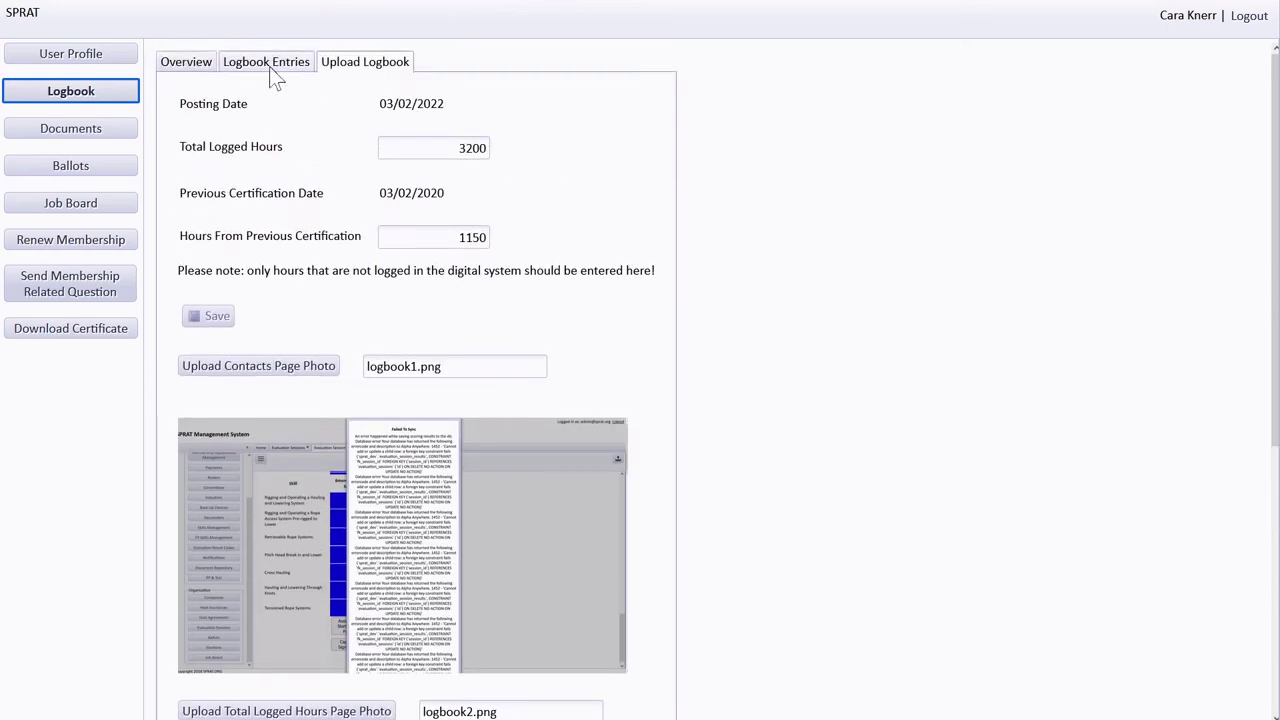
- Open the New Fun Work entry from Logbook Entries for editing and select its 04 hours
left_click(243, 72)
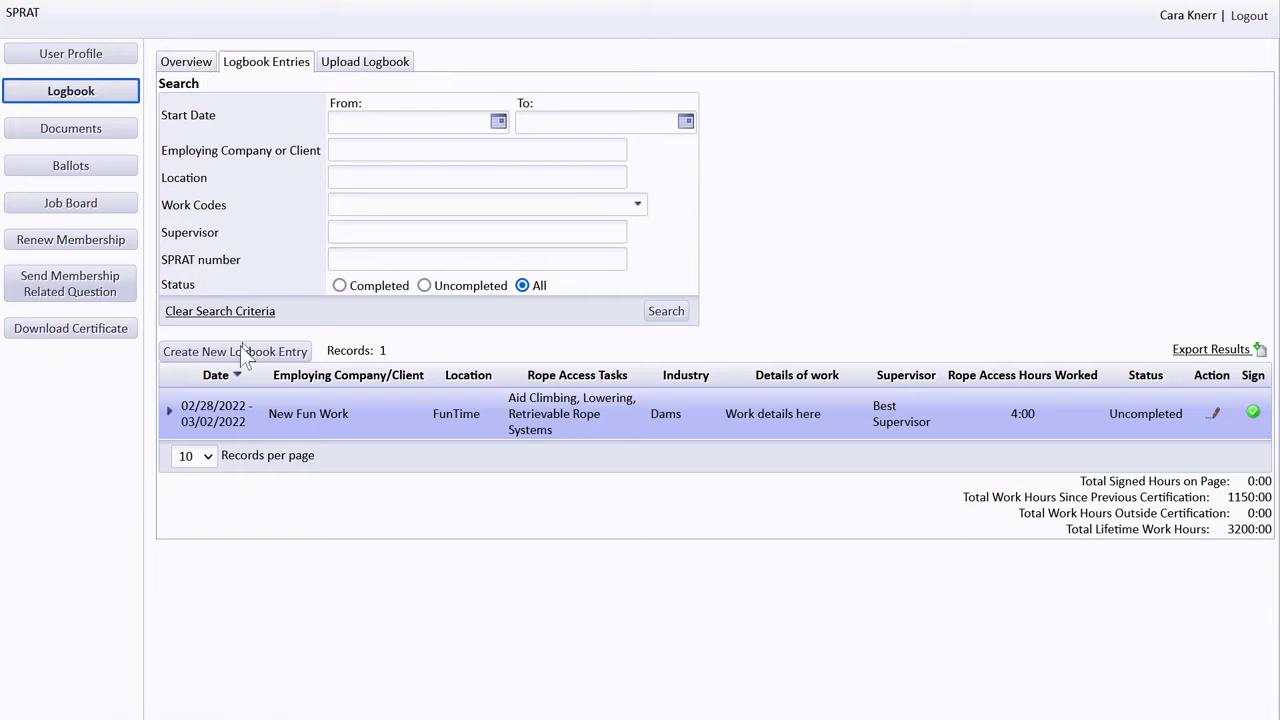
left_click(188, 421)
left_click(1216, 413)
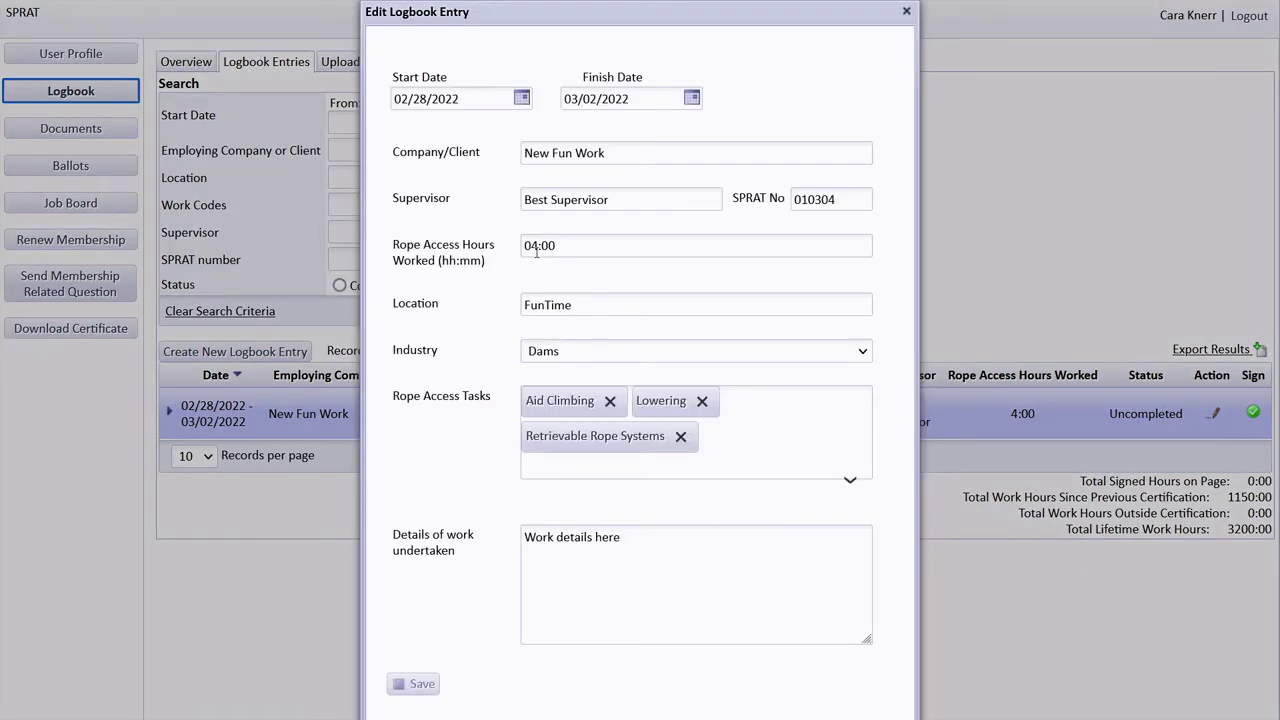
left_click_drag(524, 245, 538, 245)
- Enter 12 hours, save the New Fun Work entry, sign it Completed, and export the results
type("12")
left_click(418, 688)
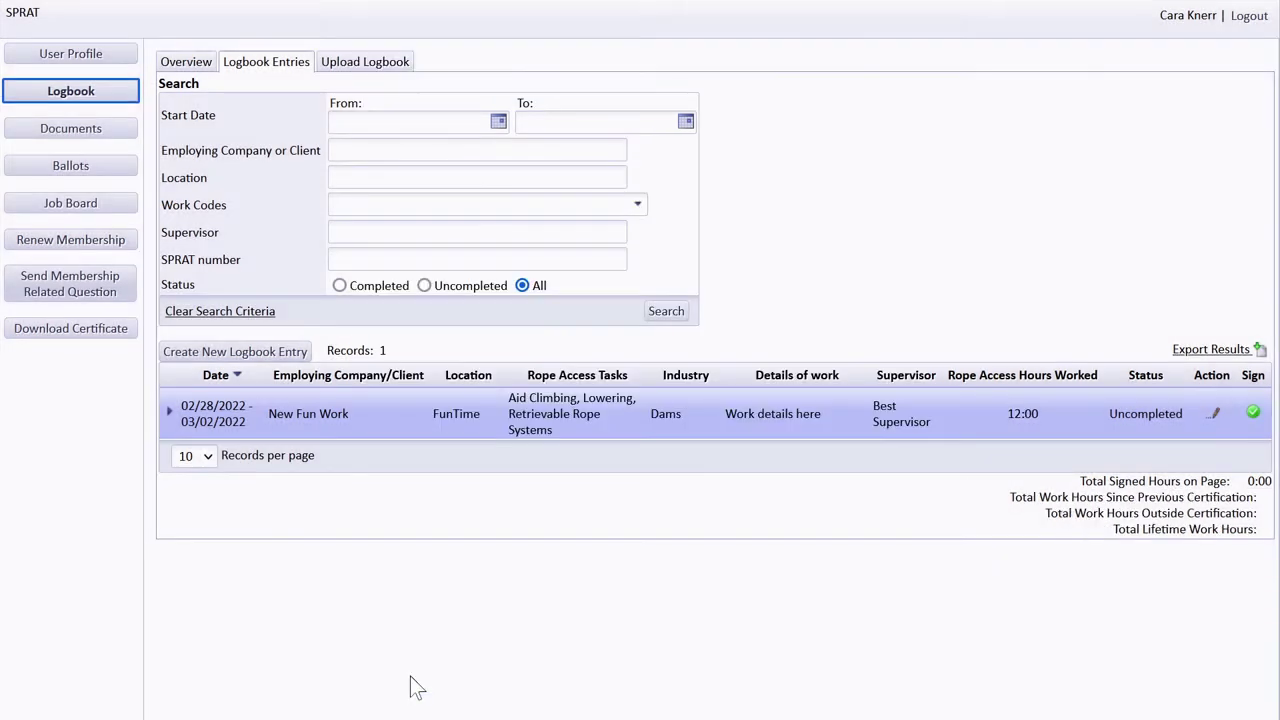
left_click(1254, 414)
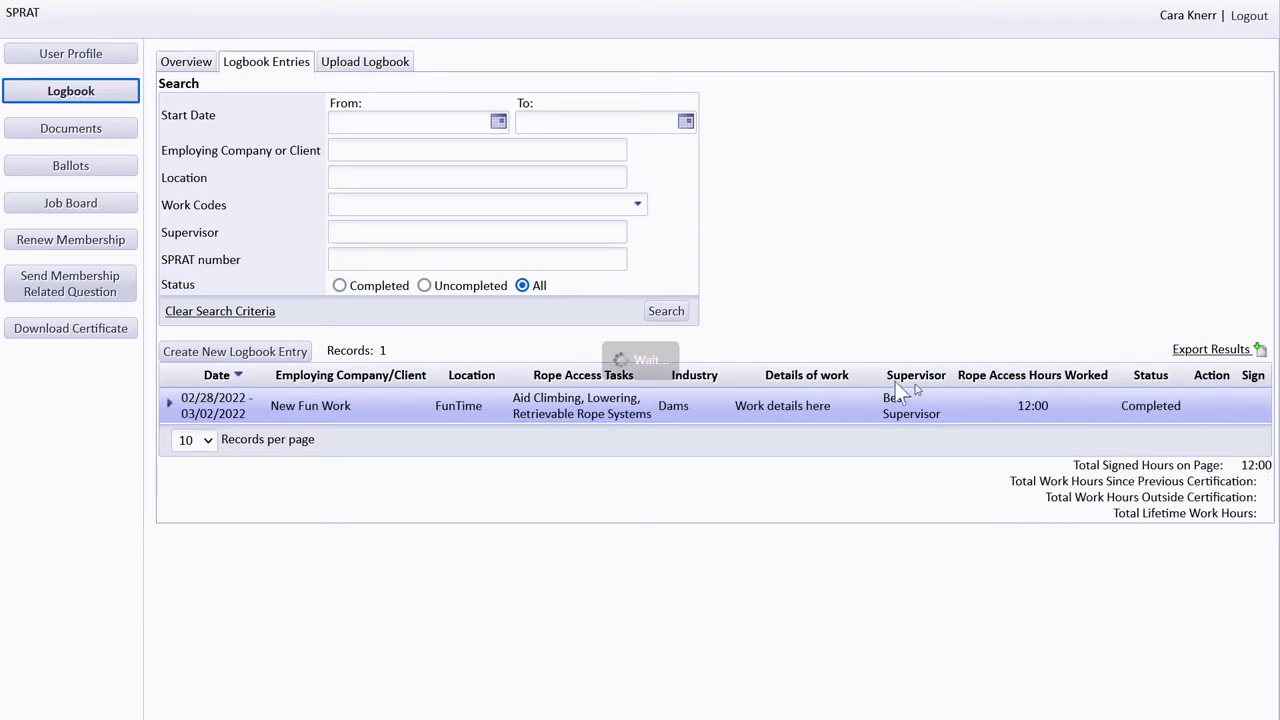
left_click(1207, 367)
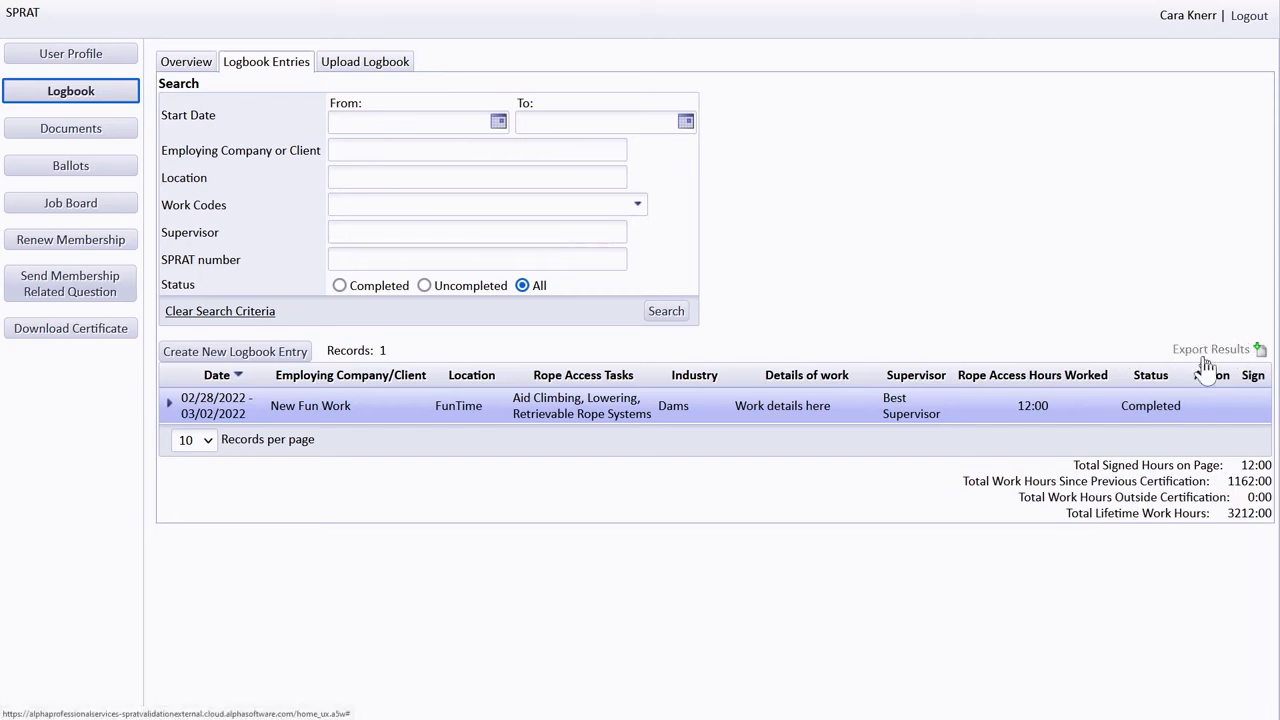
left_click(1207, 367)
- Go to the Job Board's Post a Job Wanted tab and click into its form
left_click(1207, 367)
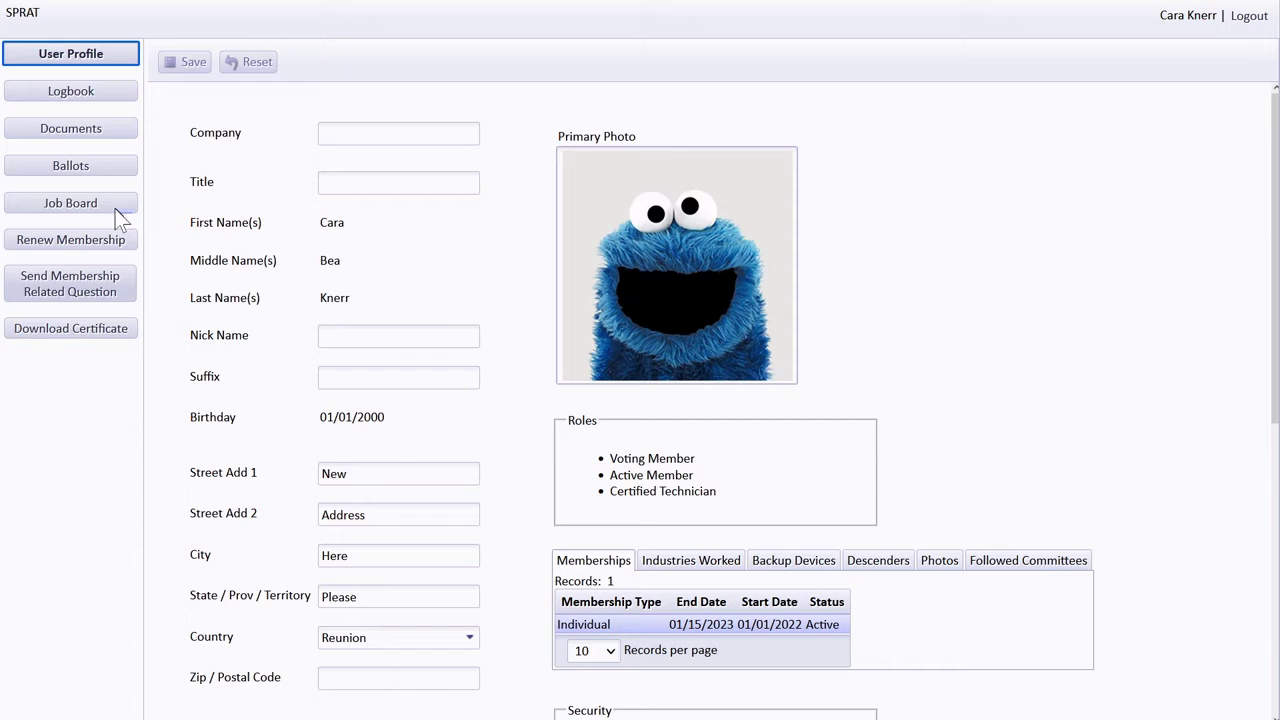
left_click(111, 205)
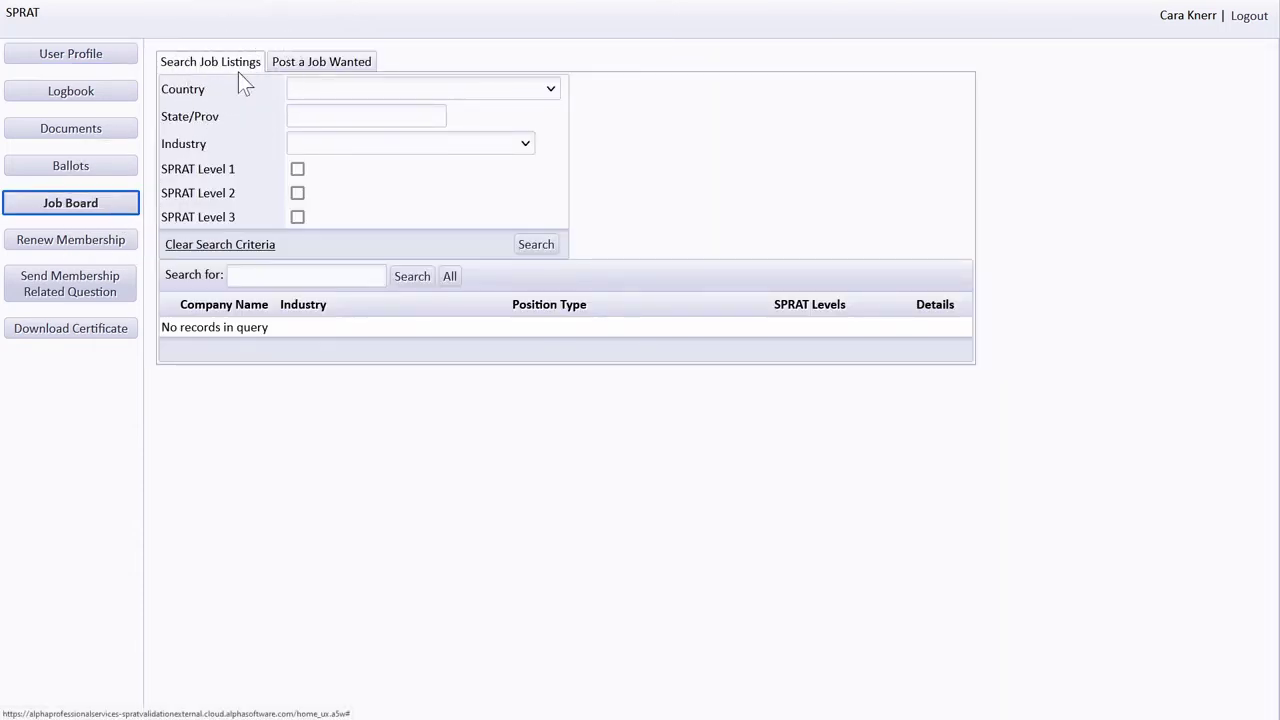
left_click(350, 70)
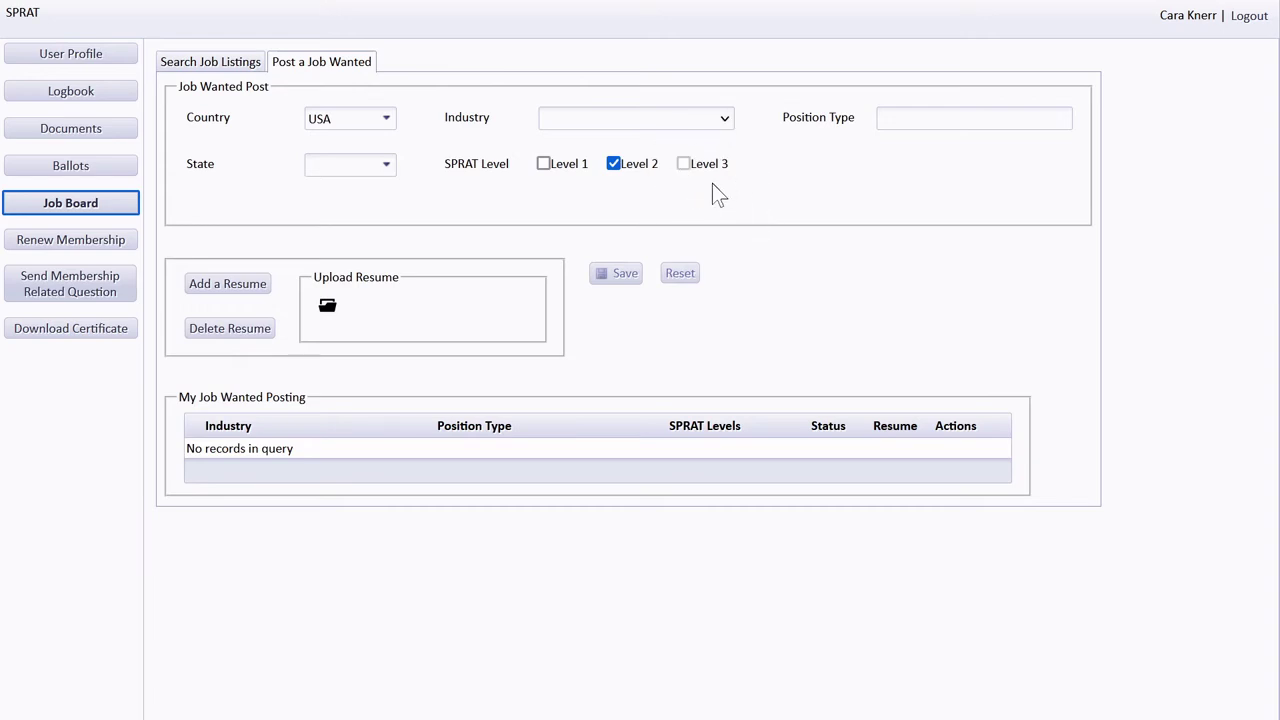
left_click(286, 301)
left_click(638, 294)
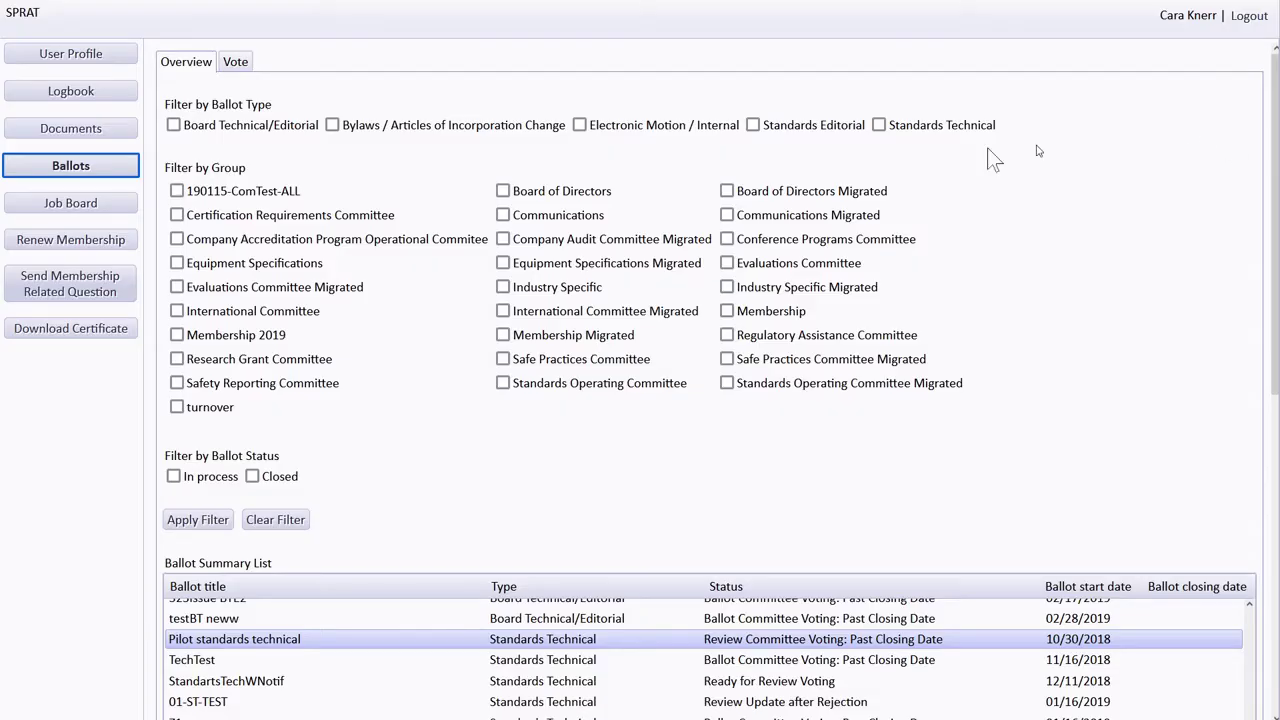
- Open Ballots and show the voting results for Pilot standards technical
left_click(131, 174)
left_click(163, 518)
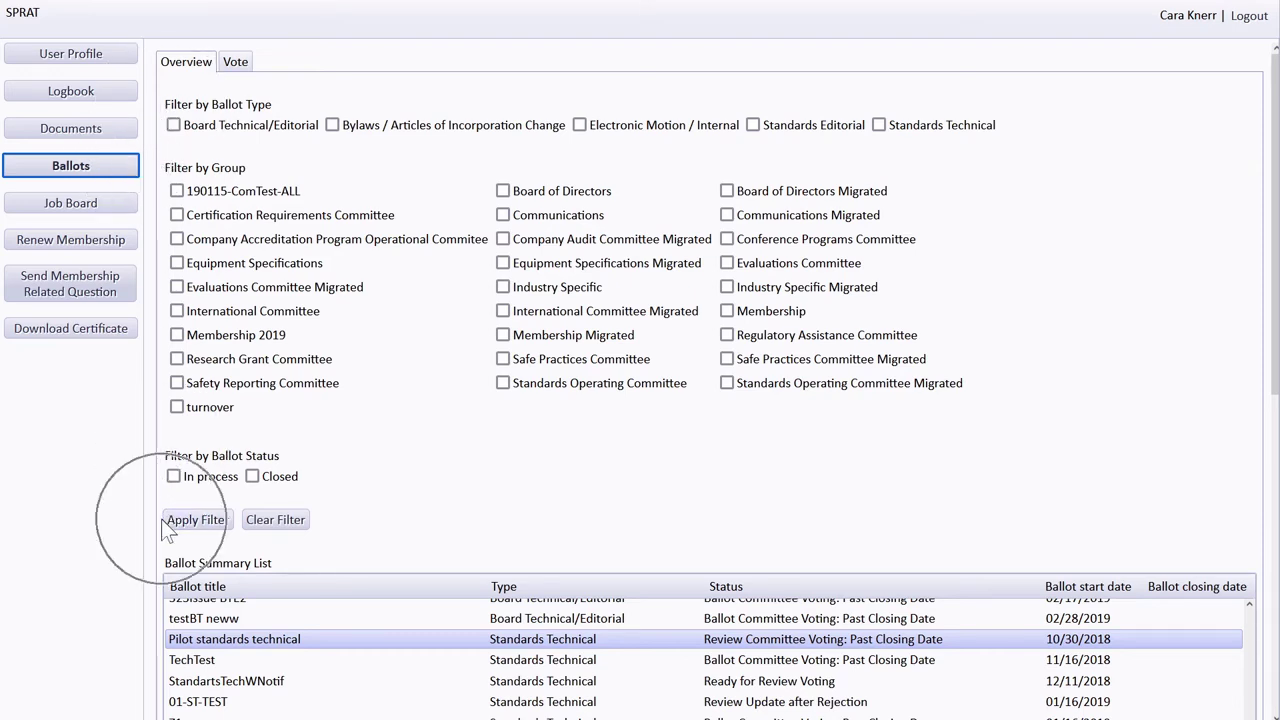
left_click(157, 639)
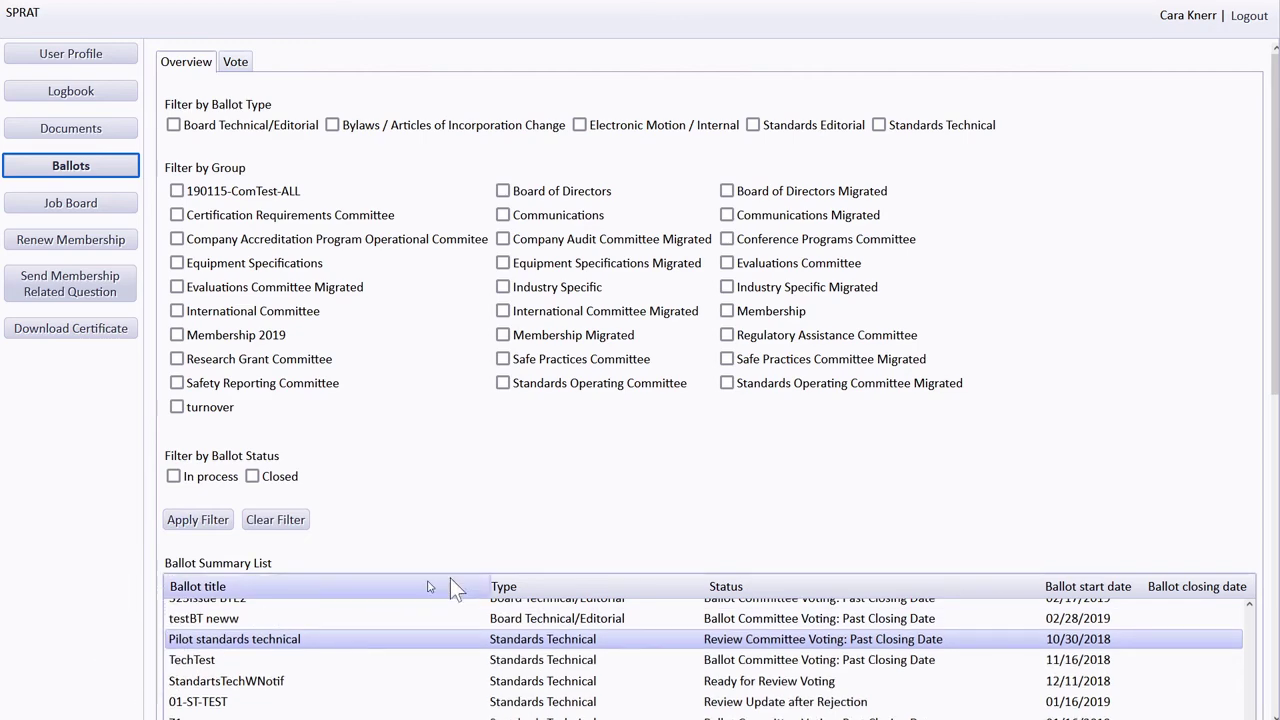
scroll(591, 496, "down", 5)
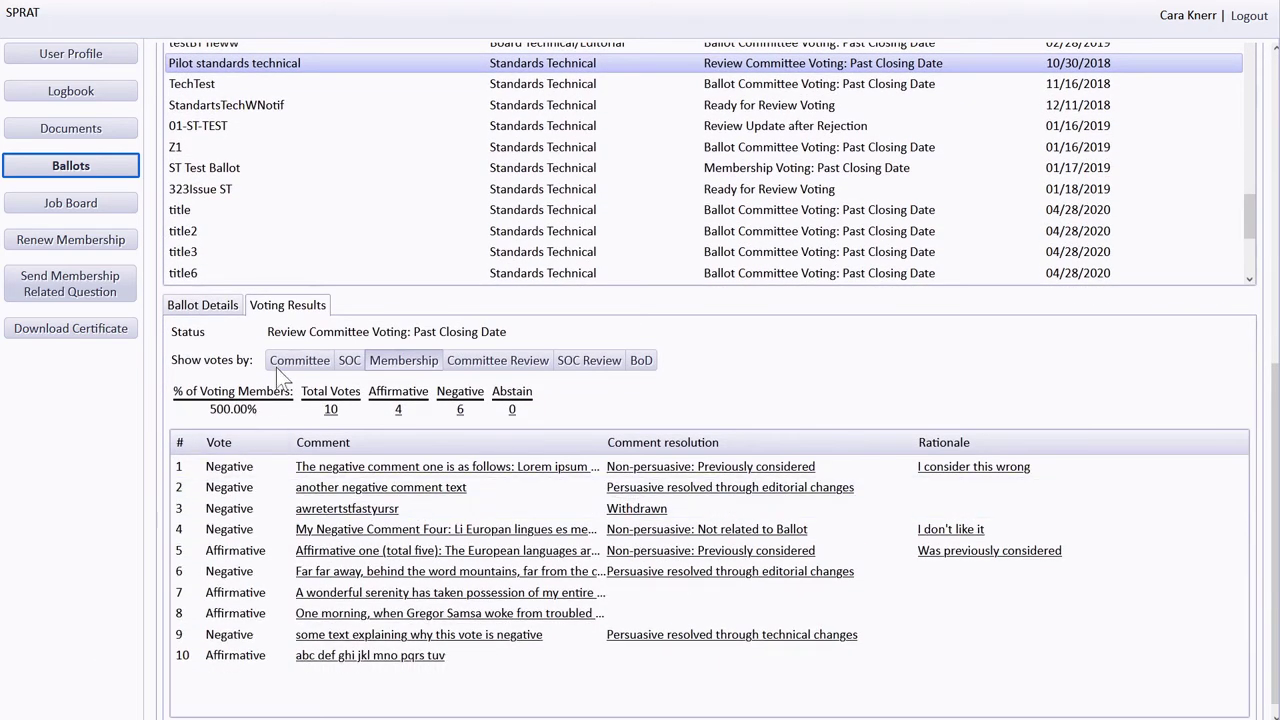
- Switch through Committee, SOC and Membership votes and read comment 4's full negative text
left_click(277, 364)
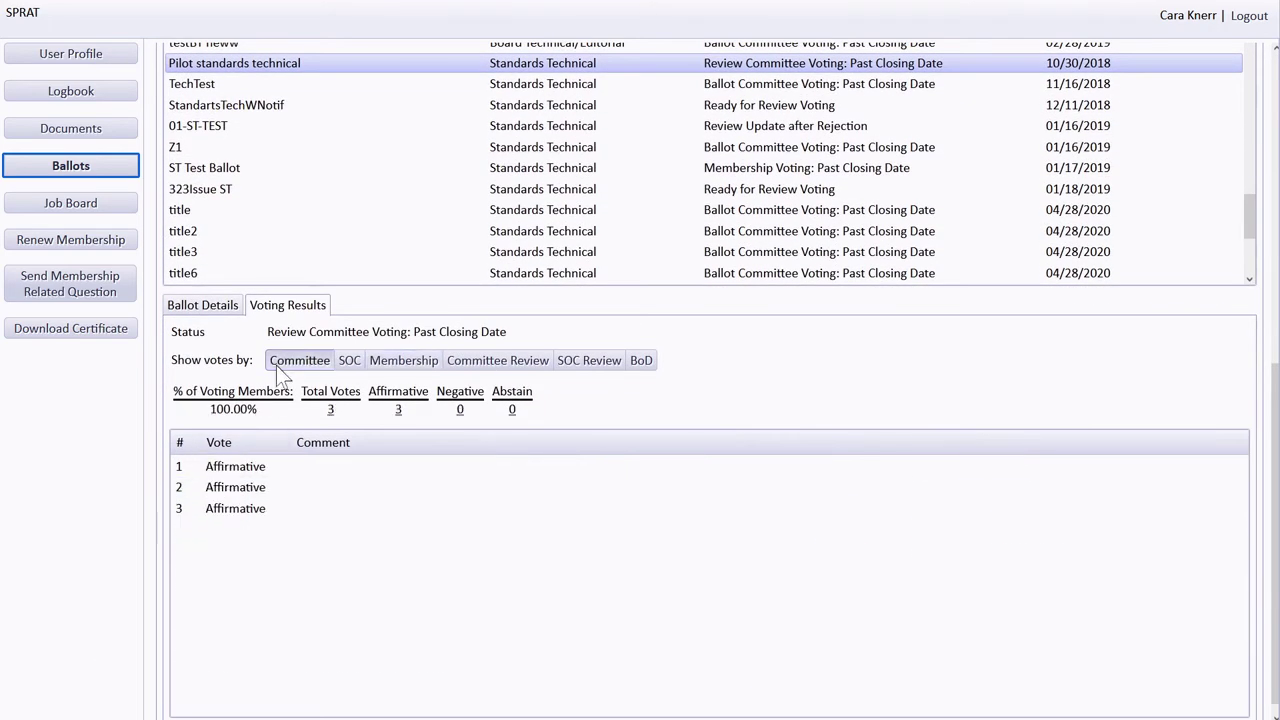
left_click(347, 362)
left_click(422, 363)
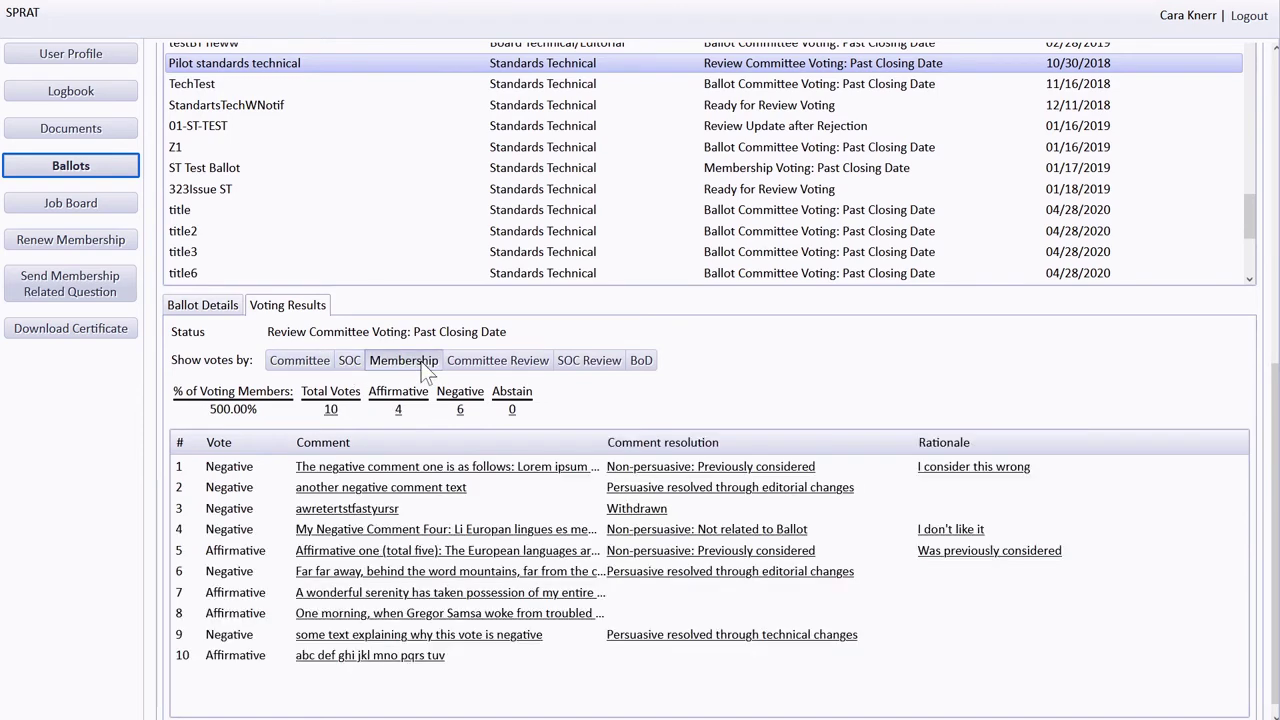
left_click(483, 533)
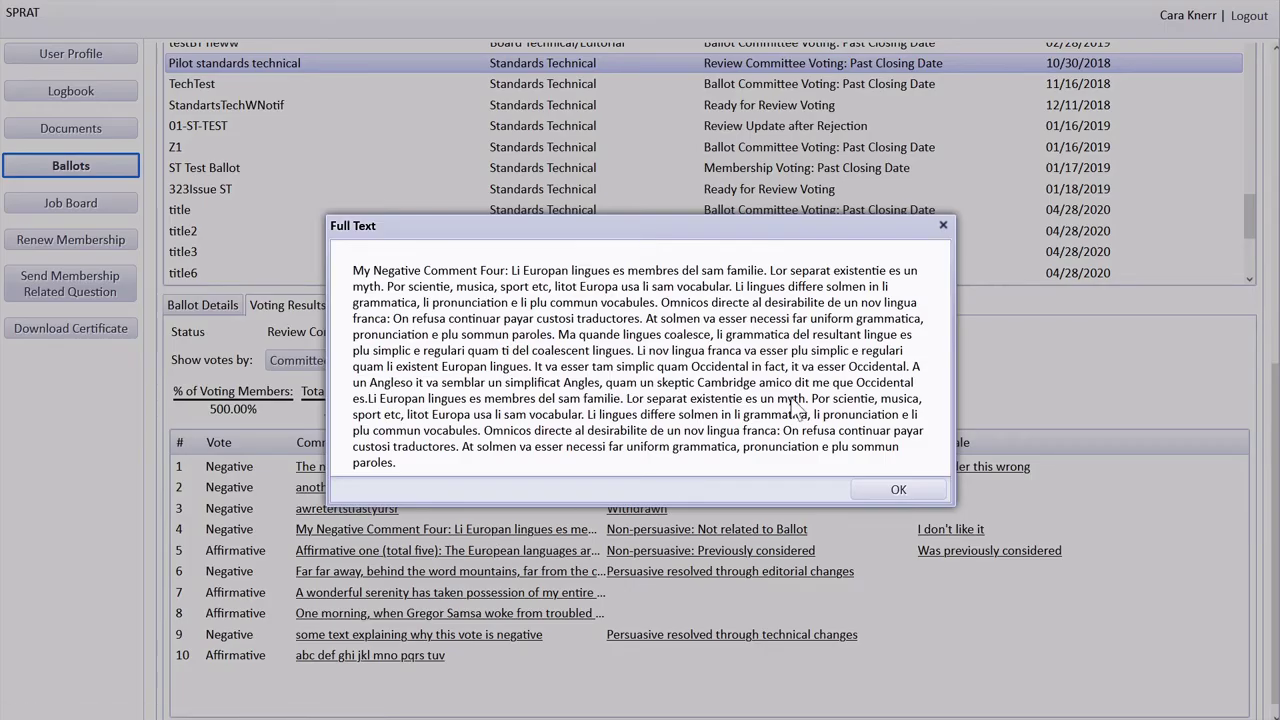
left_click(884, 494)
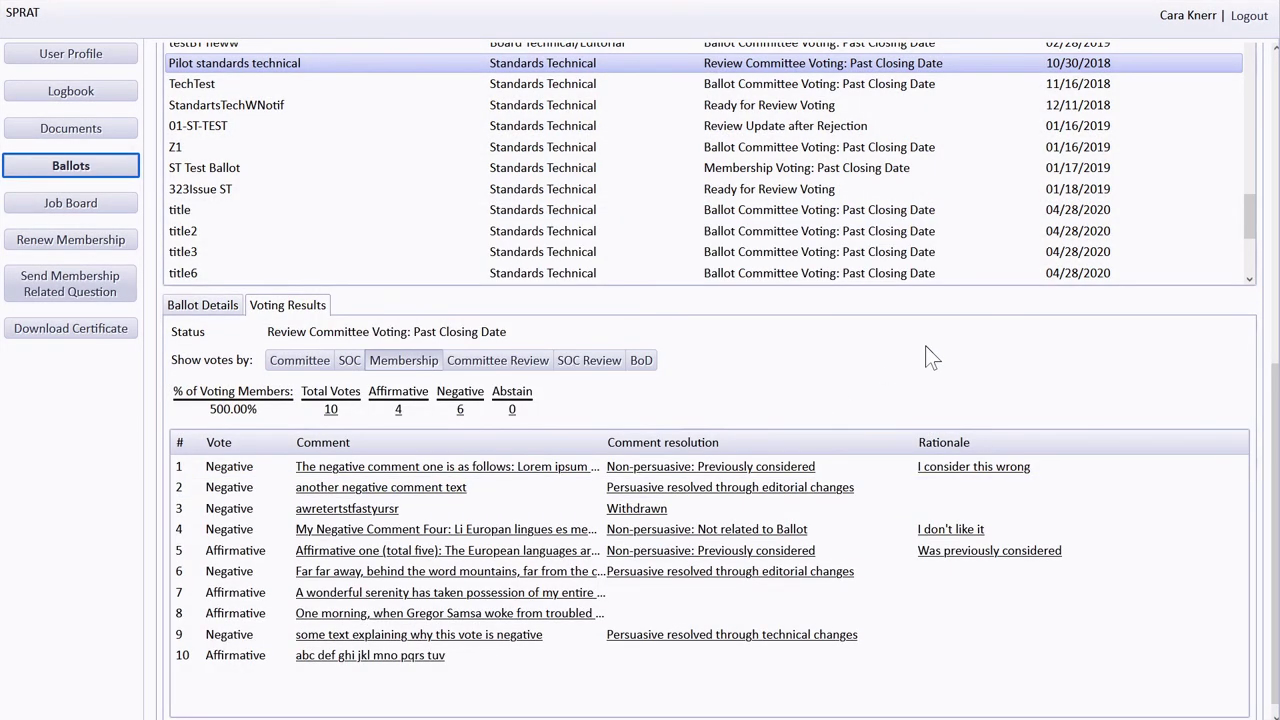
scroll(930, 358, "up", 6)
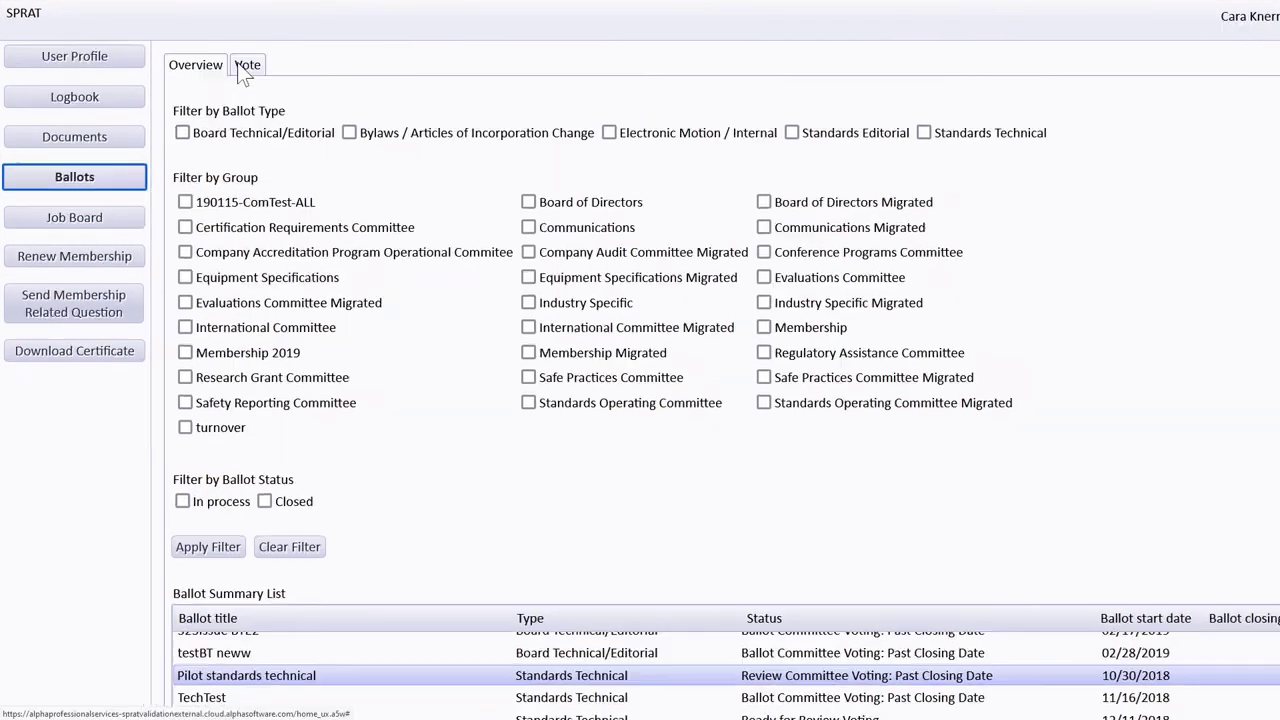
- Switch to the Ballots Vote tab, which lists no ballots open for voting
left_click(246, 70)
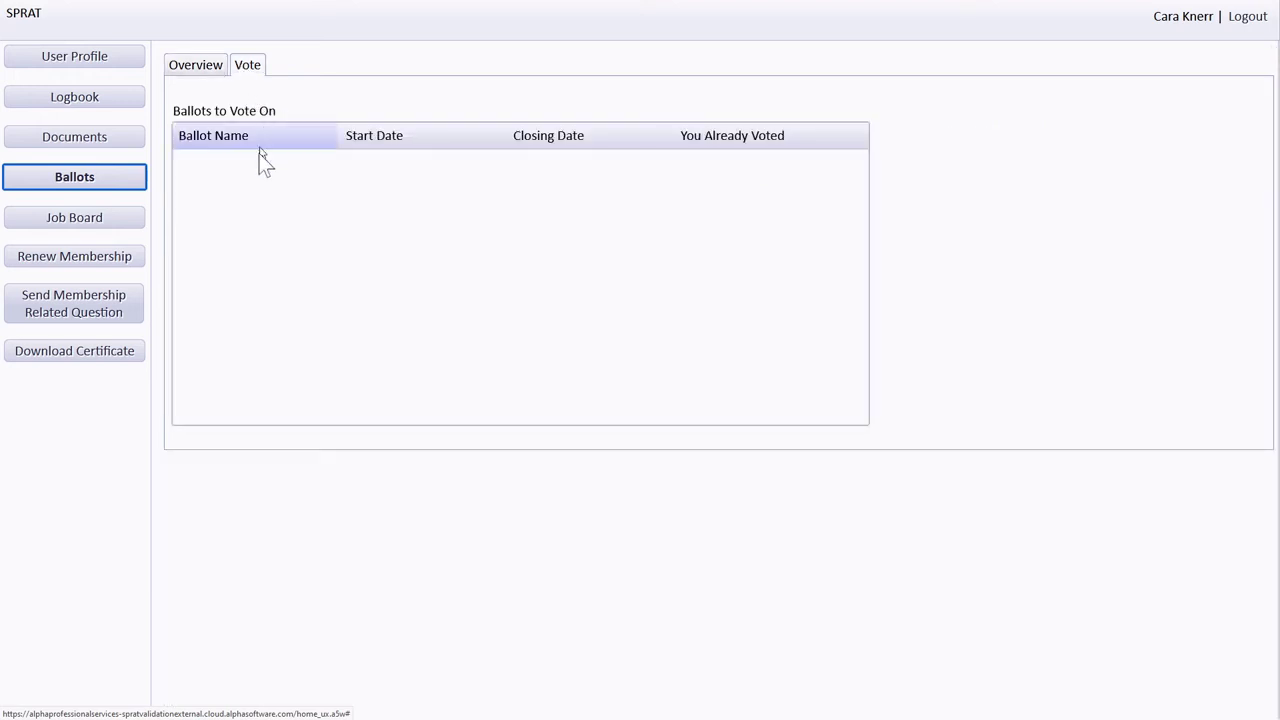
left_click(236, 180)
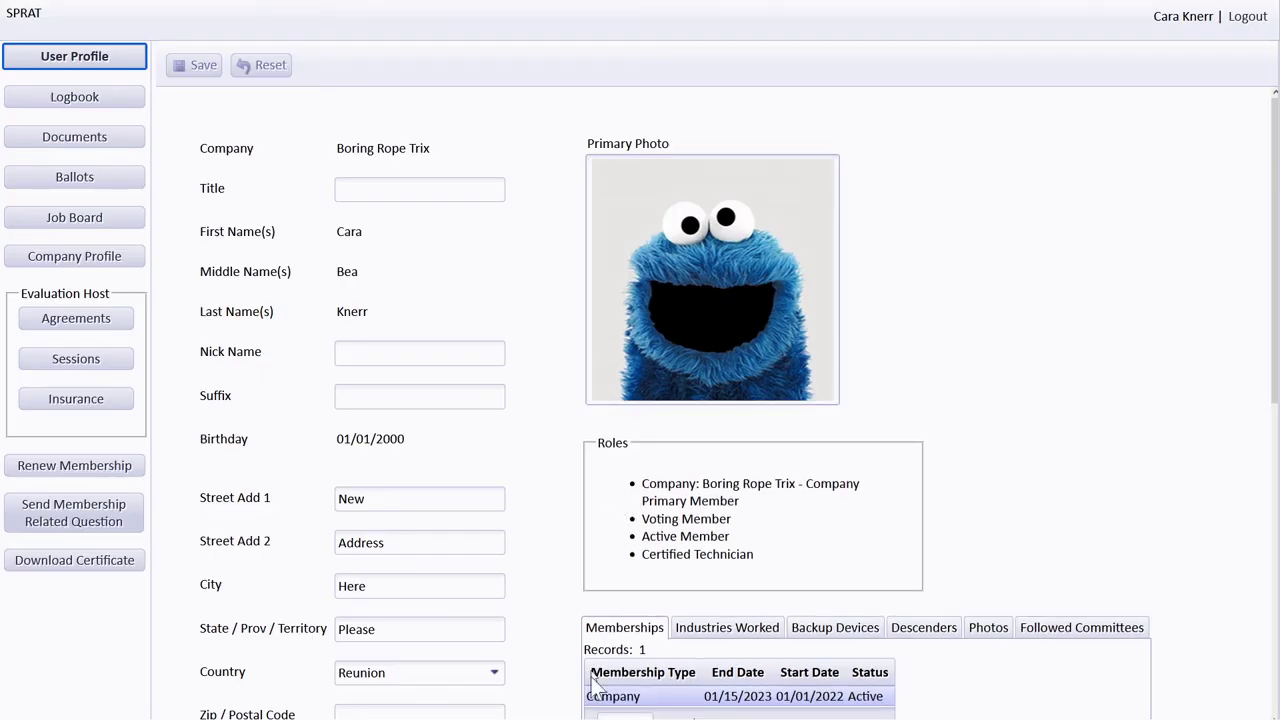
scroll(588, 697, "down", 1)
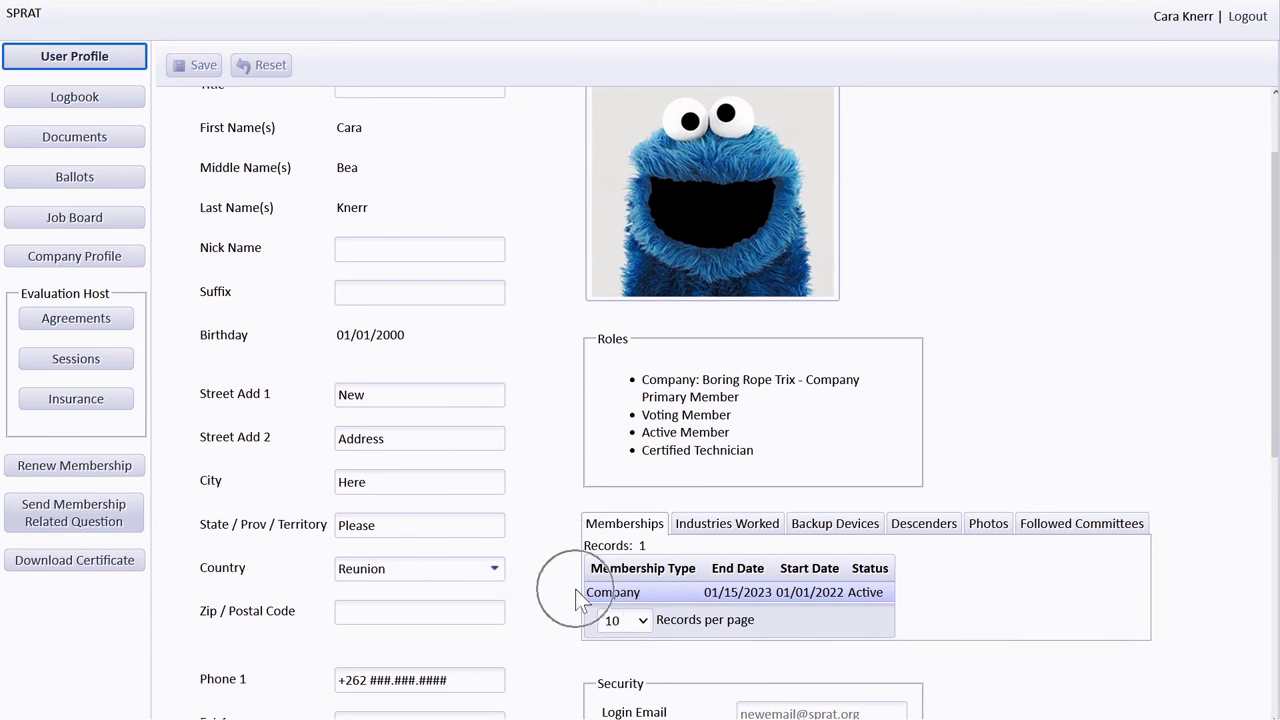
left_click(598, 374)
scroll(551, 299, "up", 1)
left_click(323, 144)
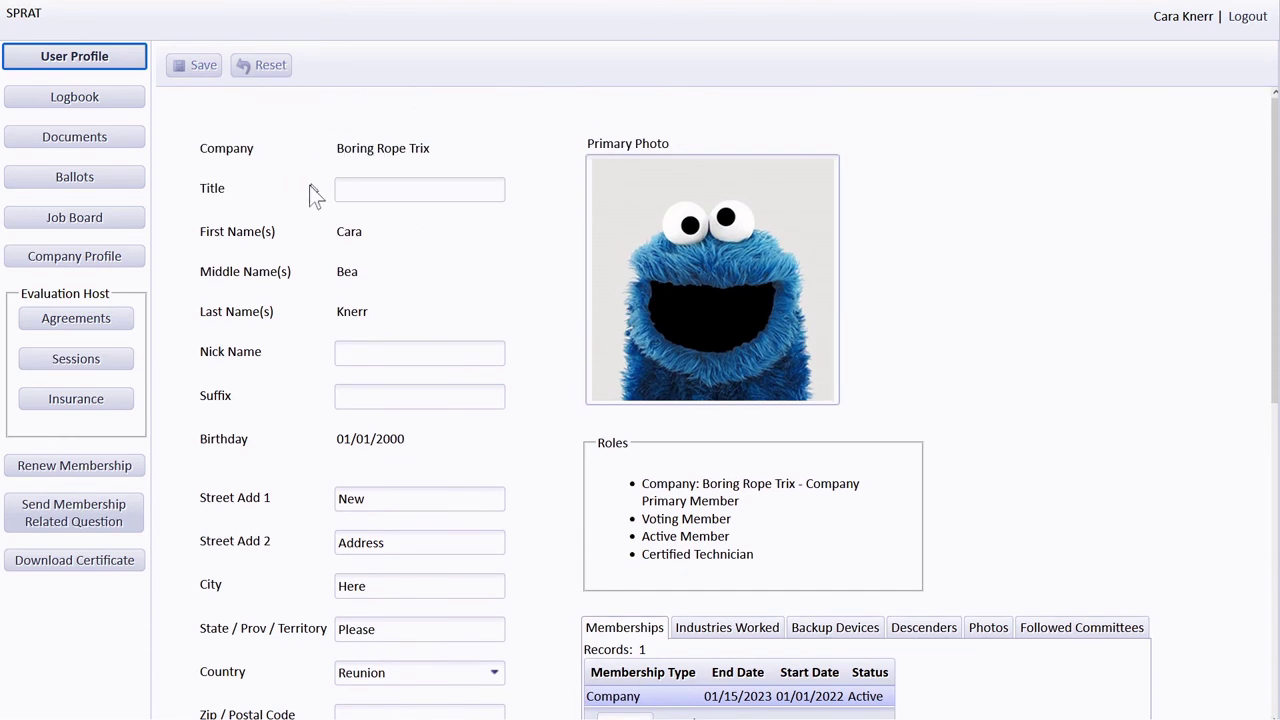
left_click(150, 256)
left_click(143, 294)
- Open the Boring Rope Trix company profile and start editing the company name
left_click(119, 262)
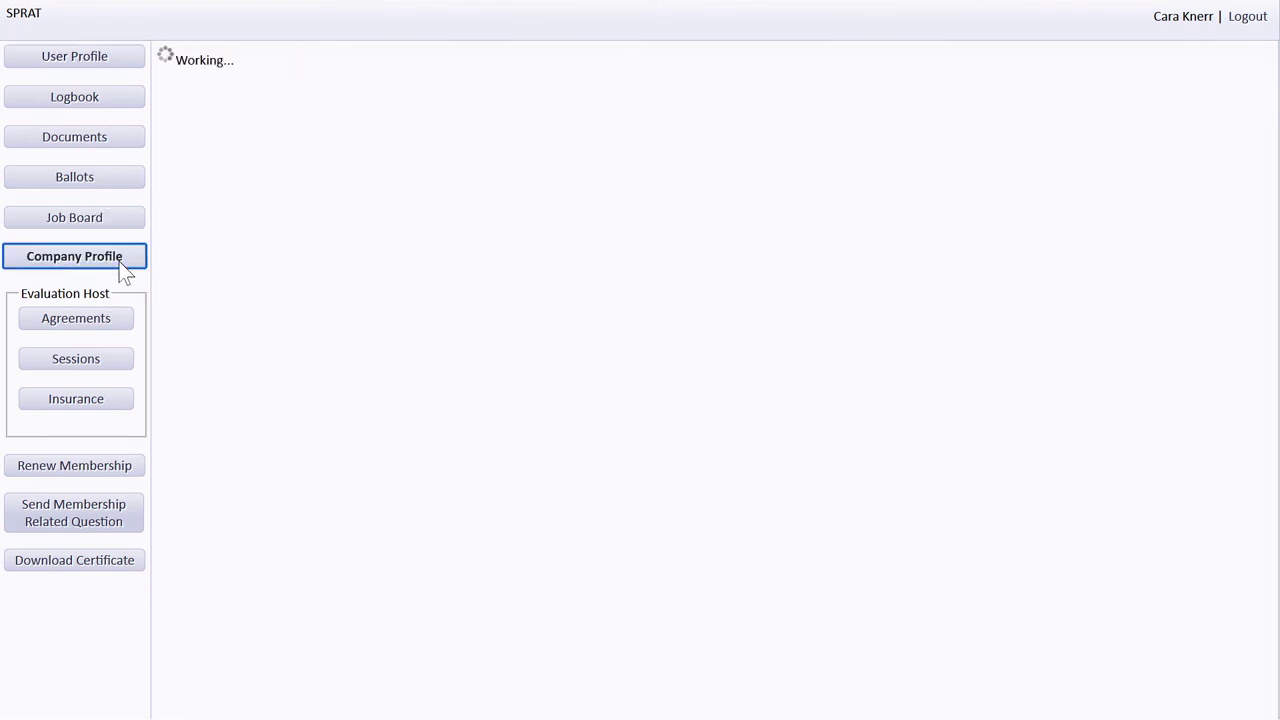
scroll(174, 272, "down", 1)
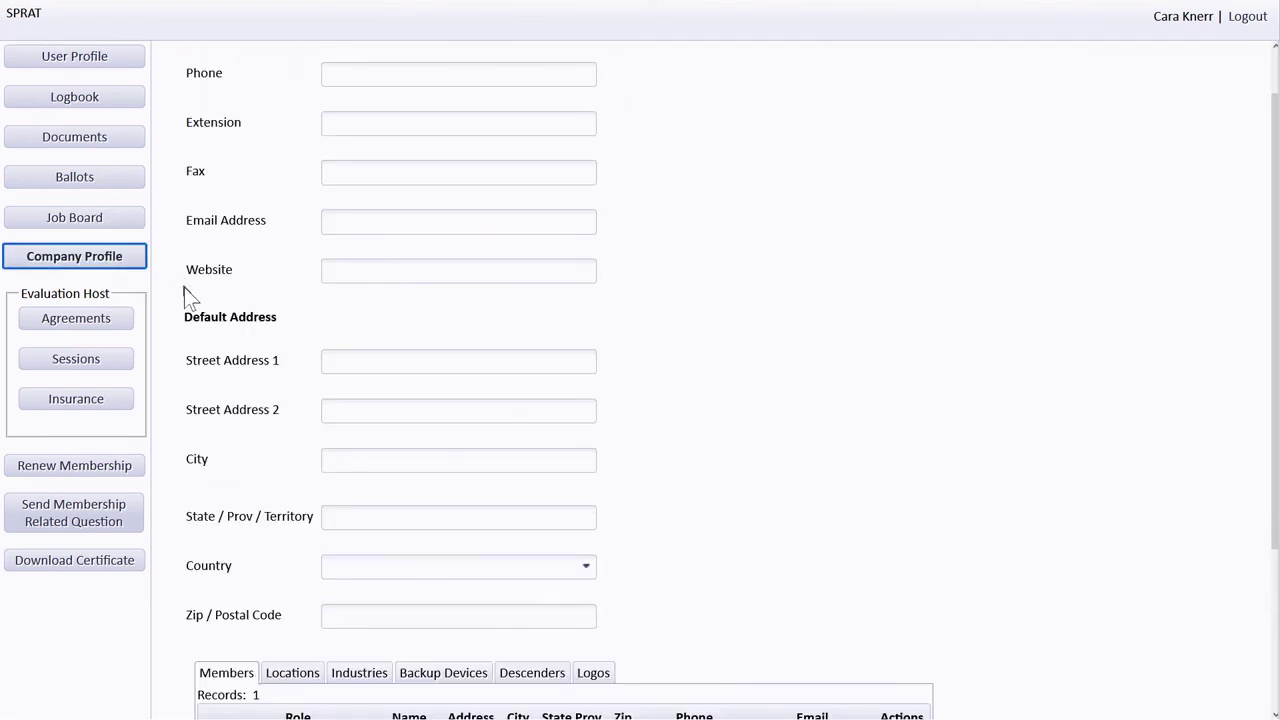
scroll(313, 419, "up", 1)
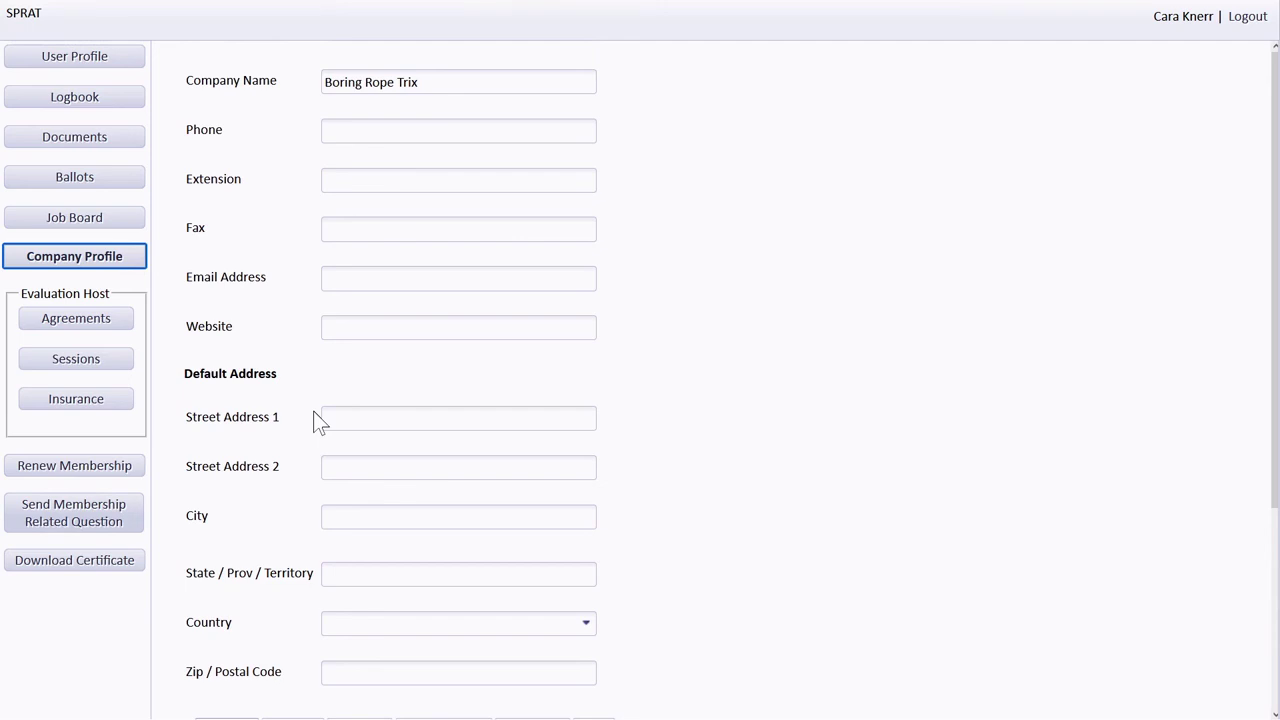
left_click(322, 82)
- Check the company's Locations and Logos tabs, both still empty
scroll(310, 400, "down", 2)
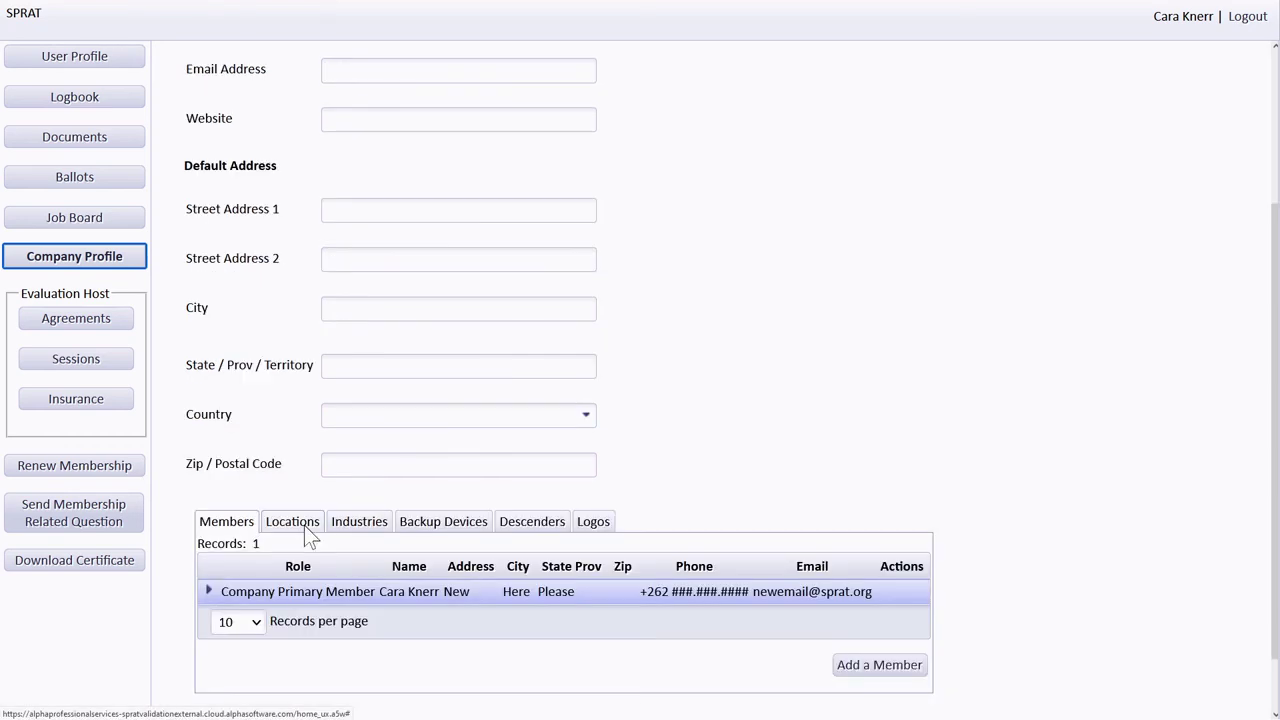
left_click(304, 525)
scroll(310, 534, "down", 1)
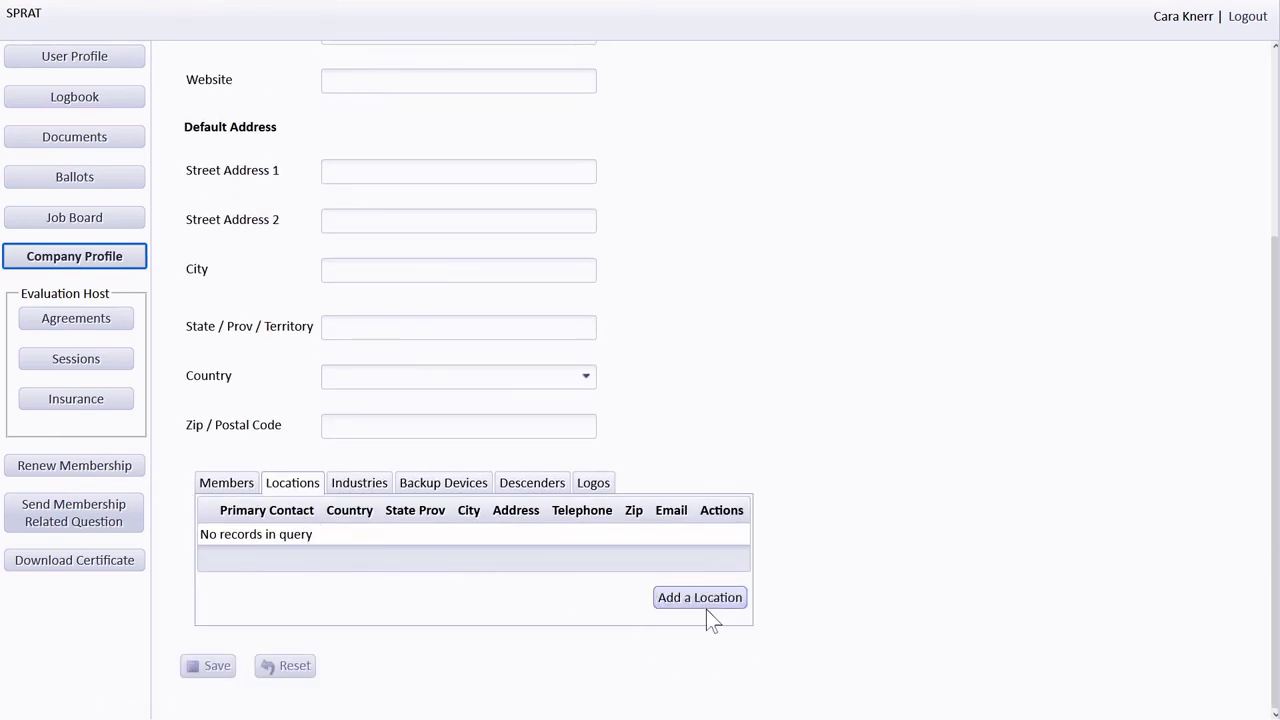
left_click(594, 482)
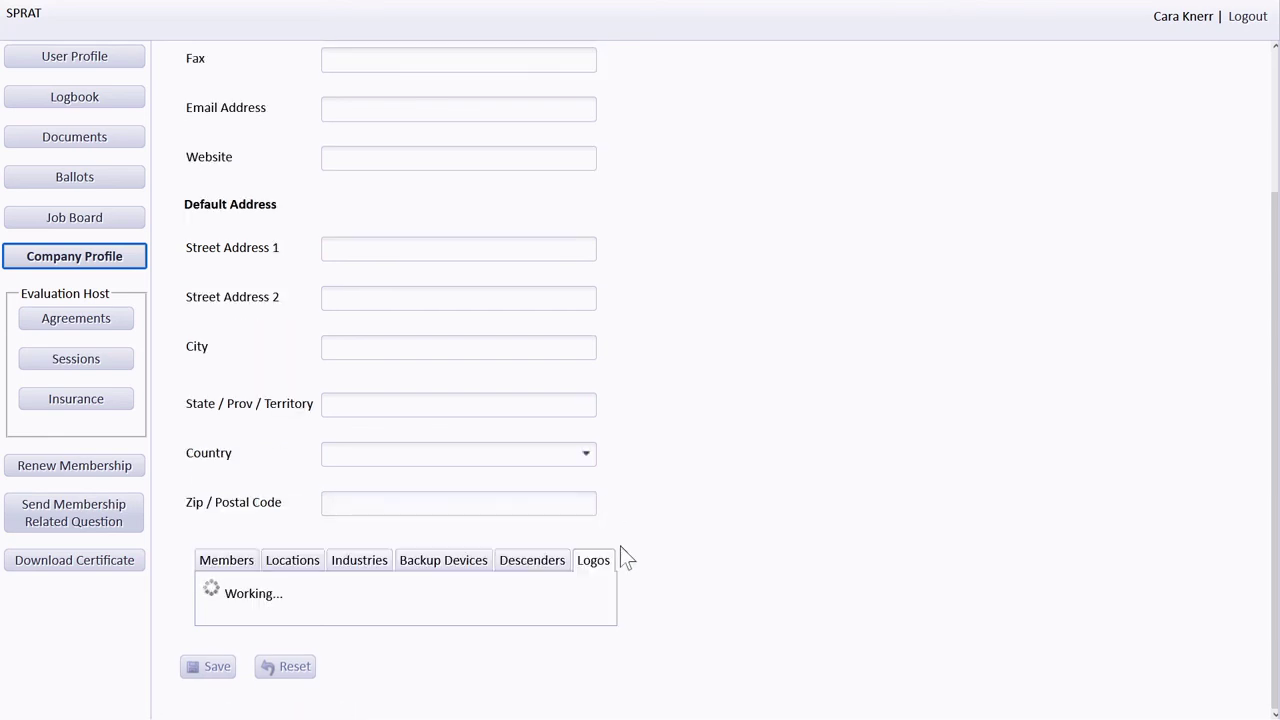